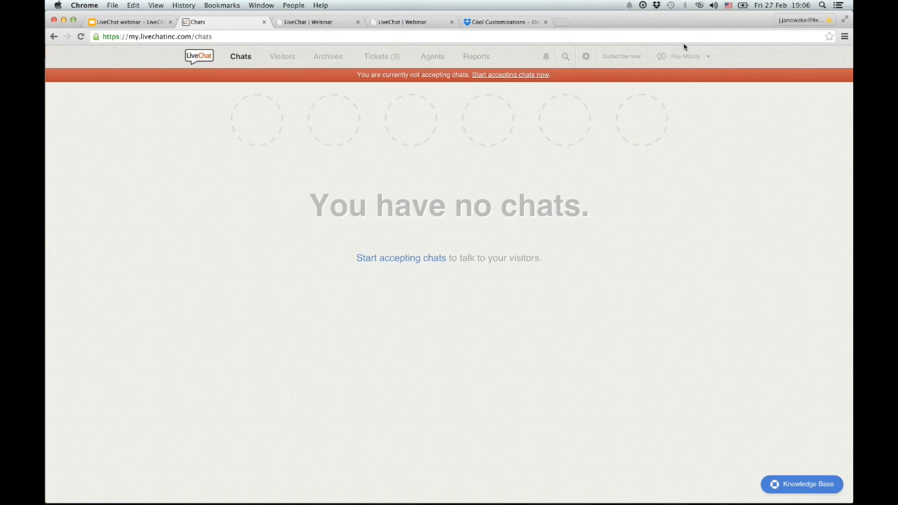
Start accepting chats from the red banner and switch to the 'LiveChat | Webinar' demo site.
click(523, 77)
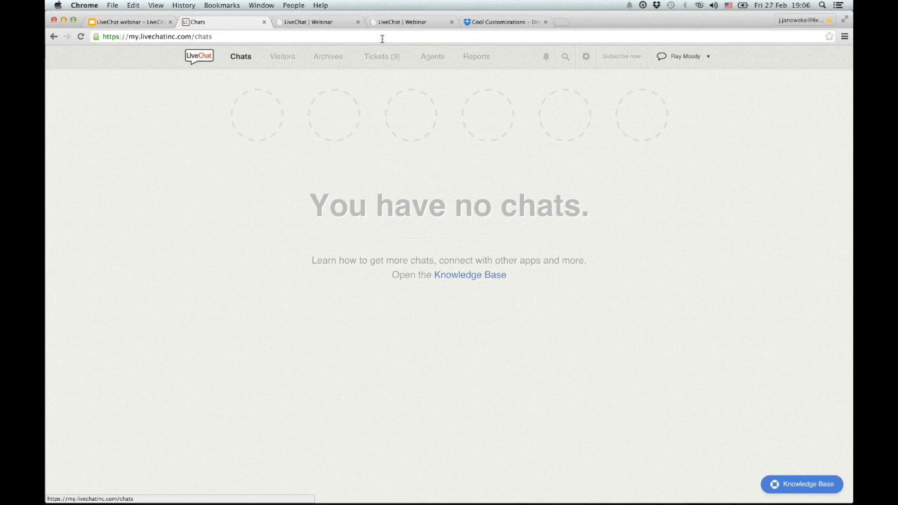
click(335, 24)
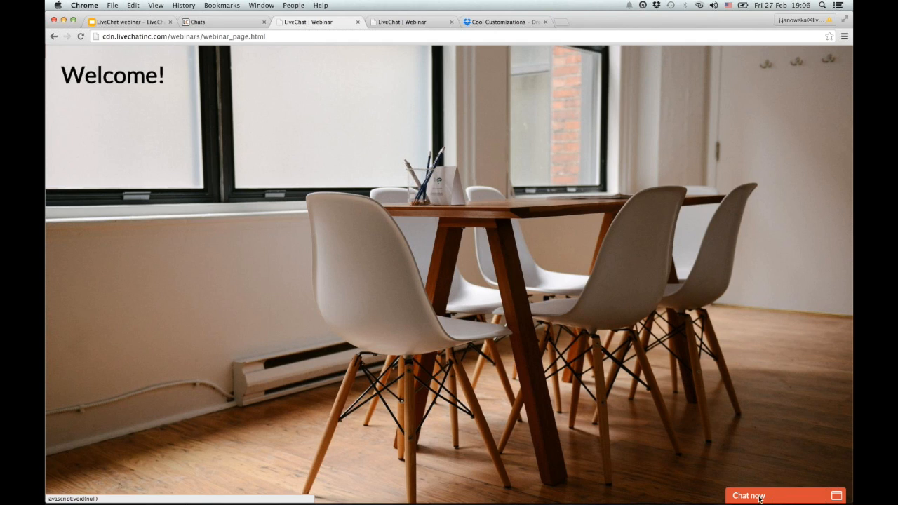
Open 'Chat now' and submit the pre-chat form with the visitor's name and e-mail address.
click(757, 497)
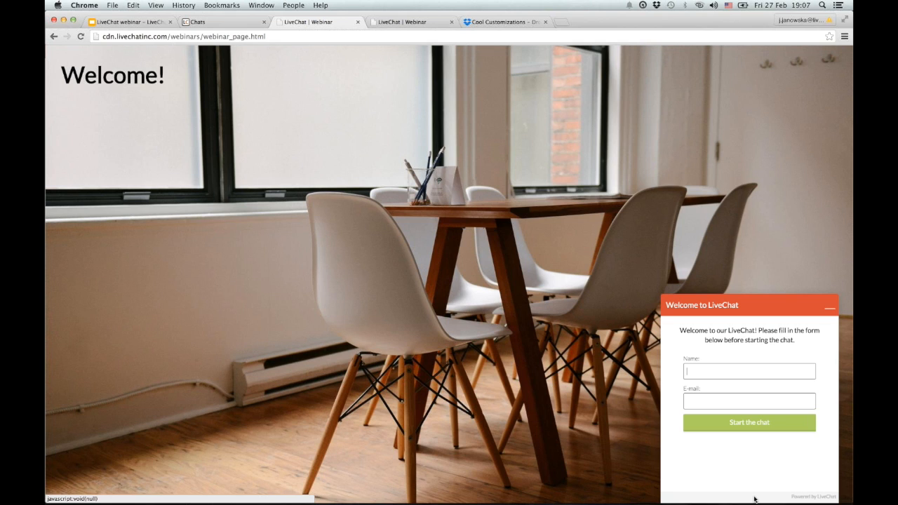
key(Tab)
key(BackSpace)
key(Return)
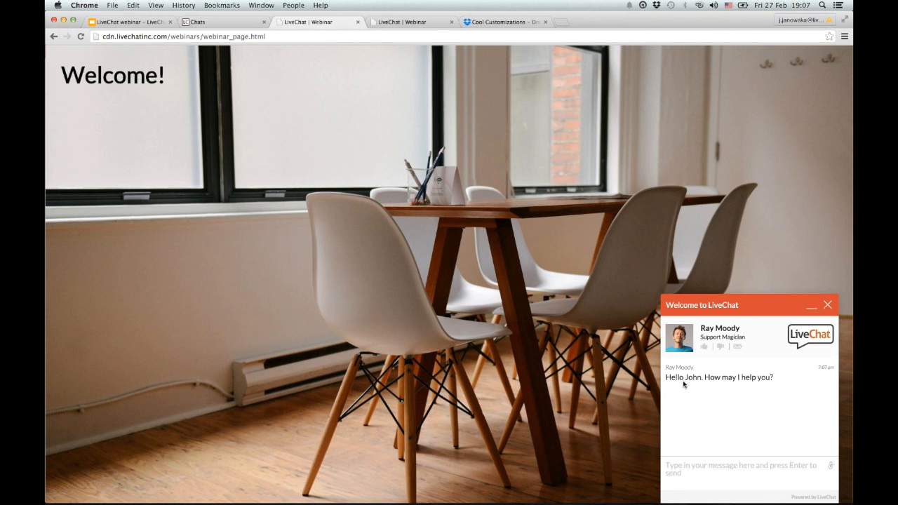
As the visitor, send 'hello' and type 'how are you' as the next message.
drag(685, 377, 700, 377)
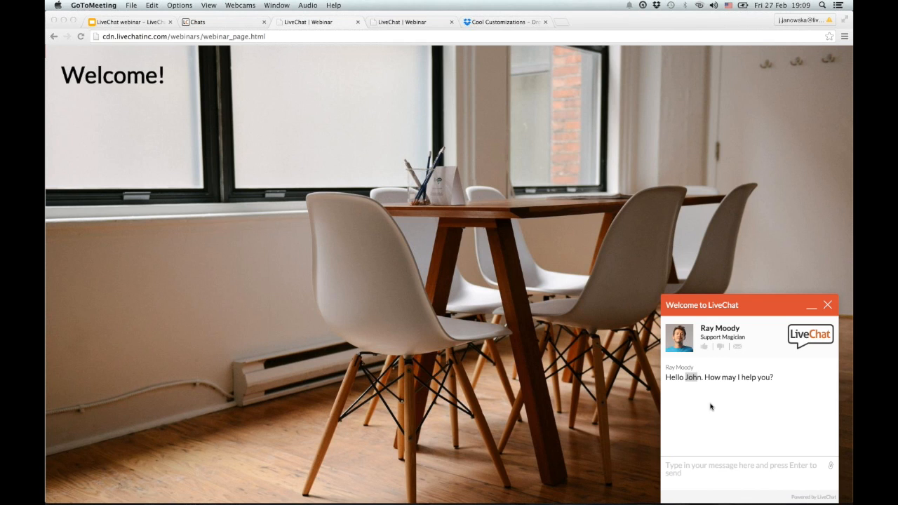
click(706, 464)
click(707, 464)
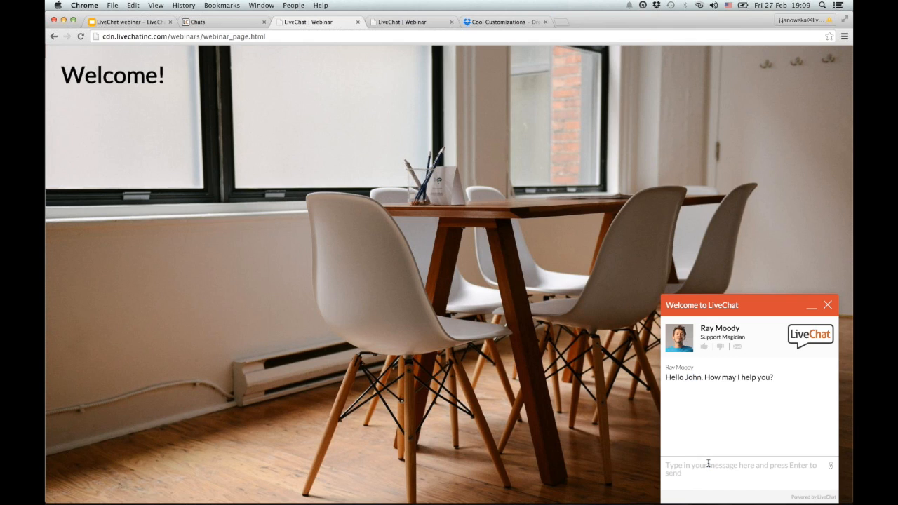
text(hello)
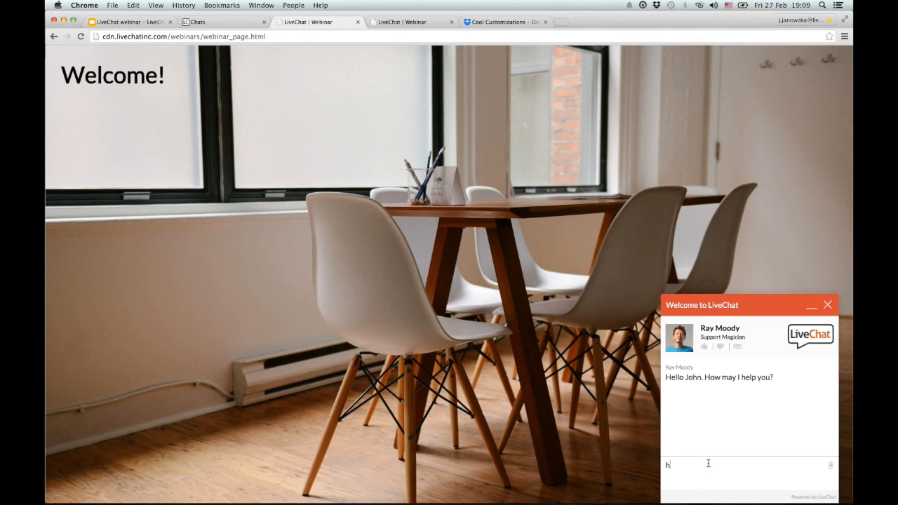
key(Return)
text(how are you)
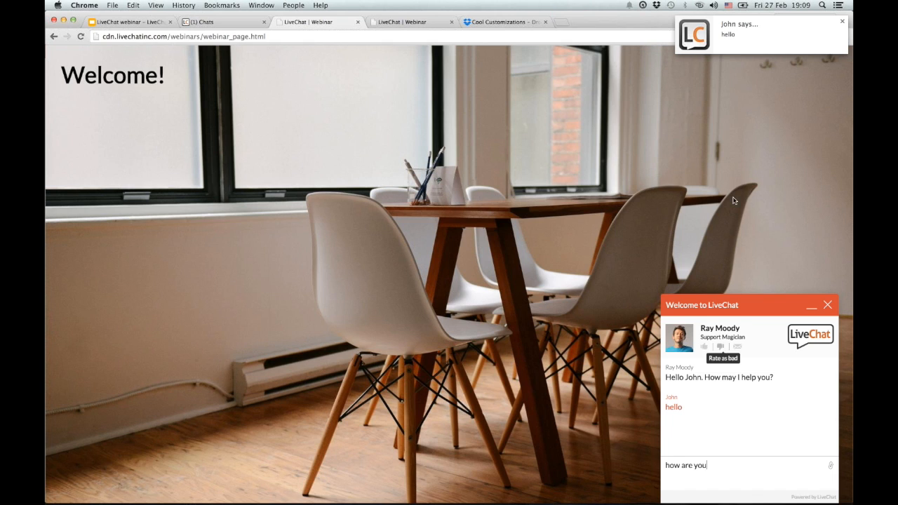
Open the incoming chat in the agent's Chats view from the desktop notification.
click(780, 40)
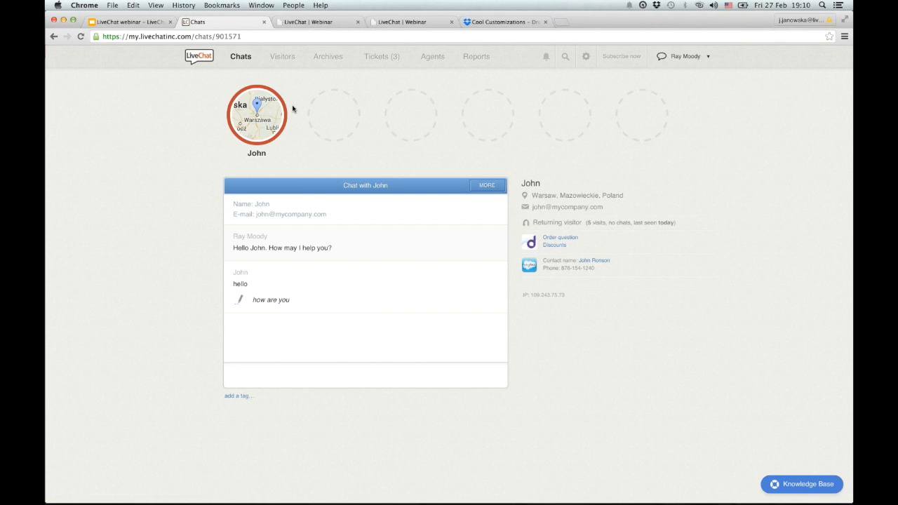
mouse_move(283, 101)
Send the reply 'Hi' to the visitor from the agent message box.
text(Hi)
key(Return)
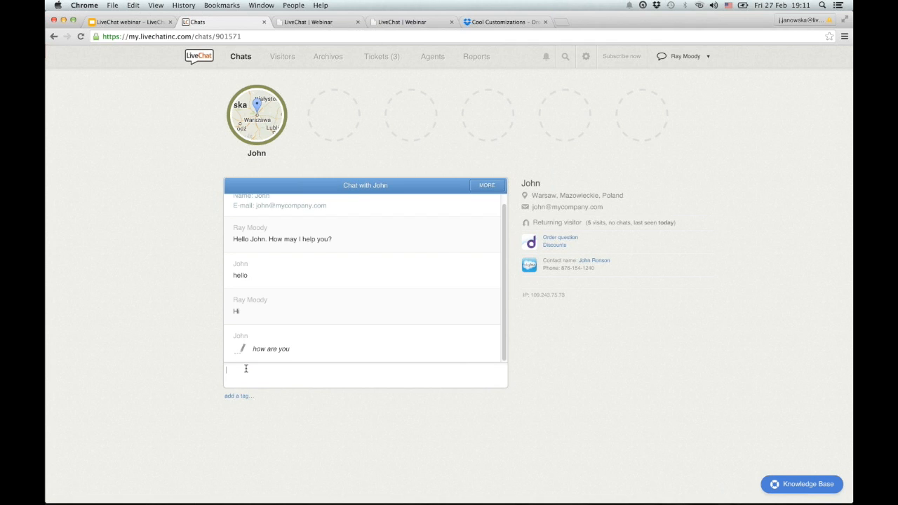
Insert the canned response "I'm fine, thank you for asking." by searching '#how'.
text(#)
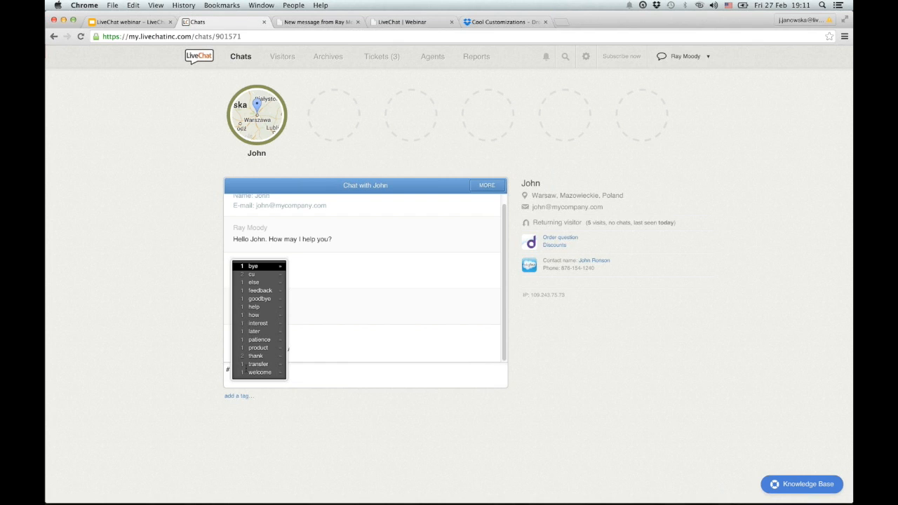
text(how)
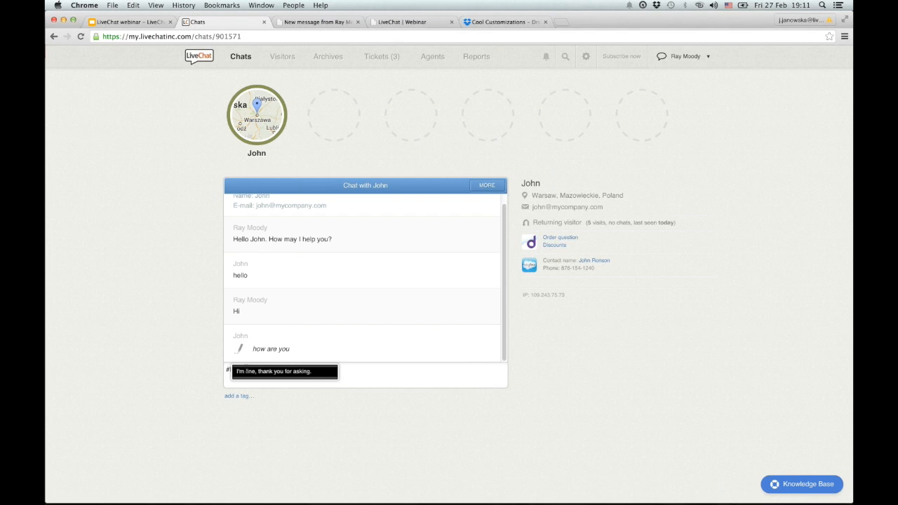
click(246, 369)
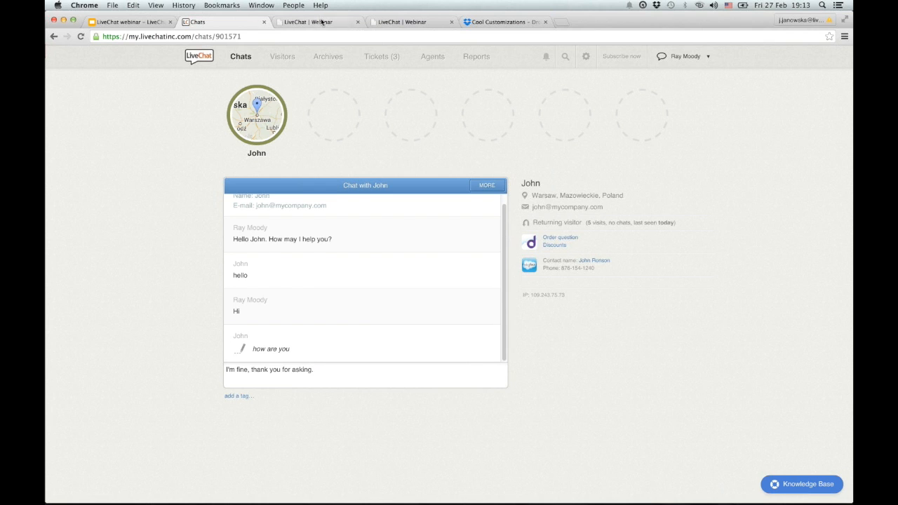
click(400, 23)
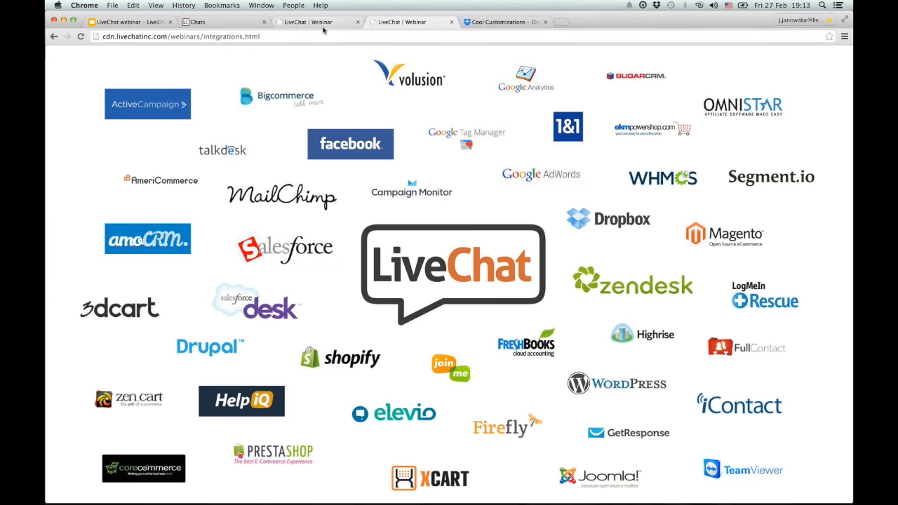
click(244, 26)
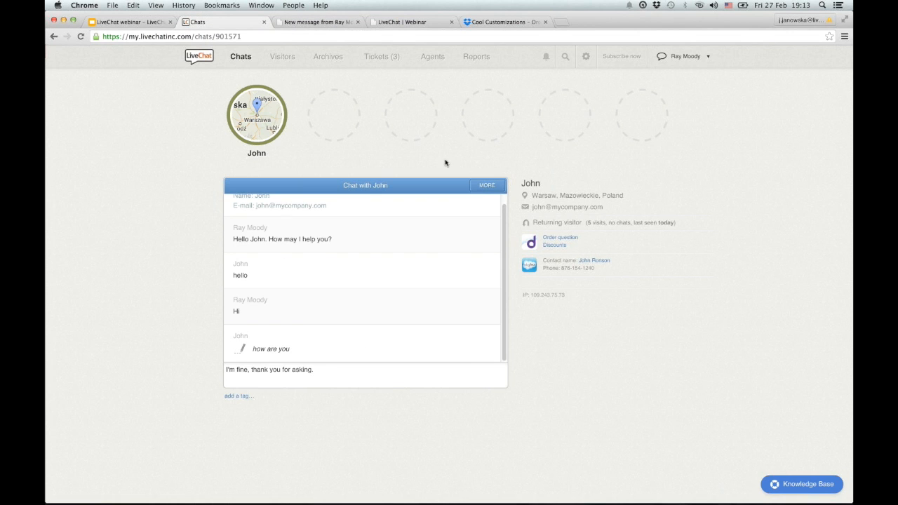
Show the chat's MORE actions: end, transfer, ticket and file upload.
click(481, 187)
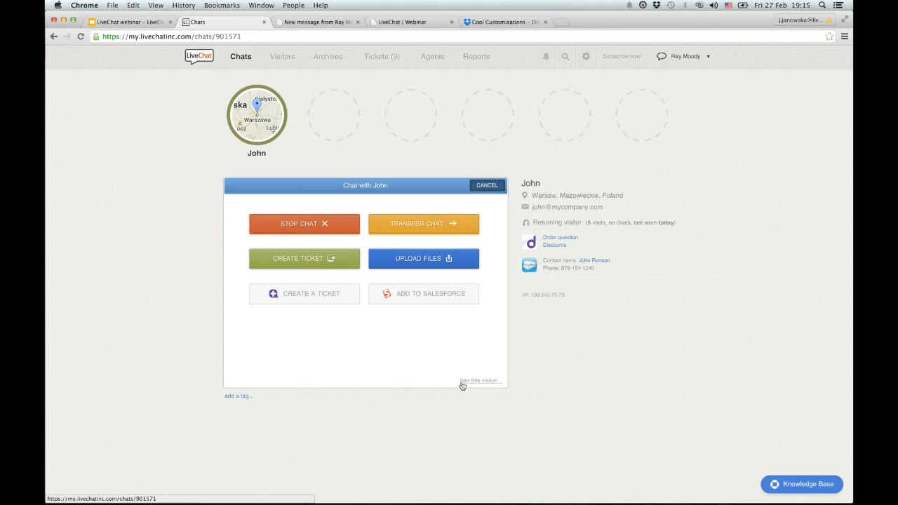
Stop the visitor's chat, confirm it, and add the 'sales' tag.
click(339, 224)
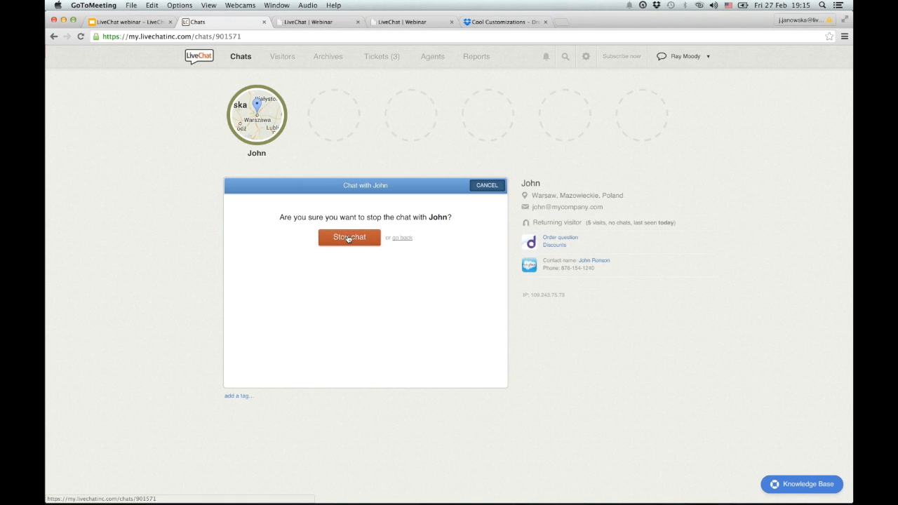
click(350, 238)
click(240, 396)
click(246, 338)
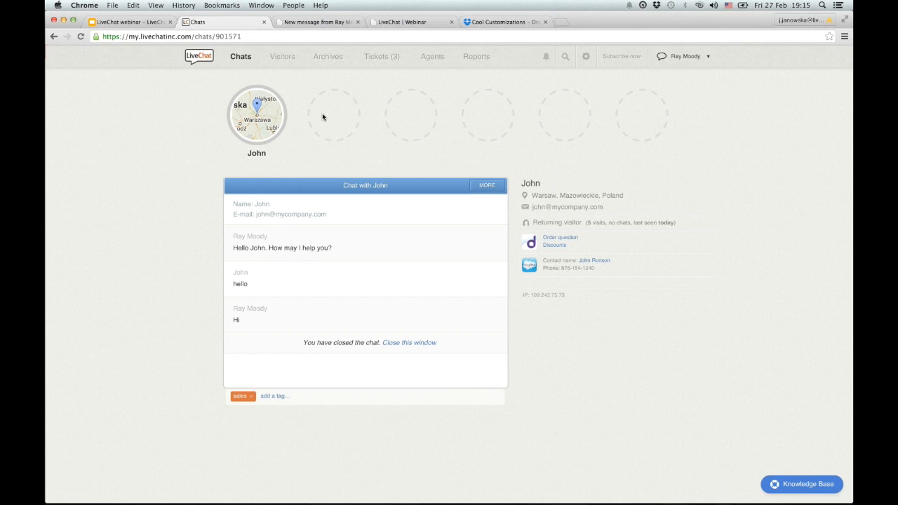
Go to Archives and open the search box for archives and tickets.
click(330, 58)
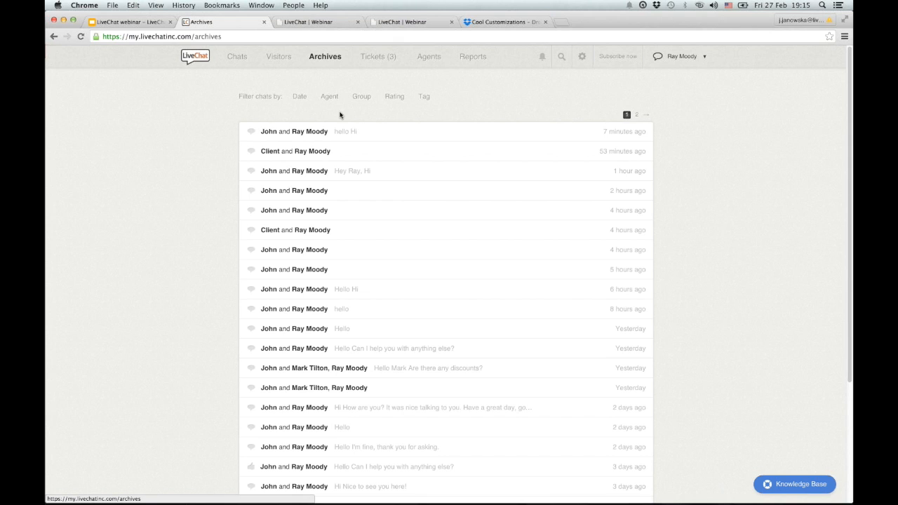
click(561, 56)
Set the Rating filter to 'Rated bad' in the chat archives.
click(391, 98)
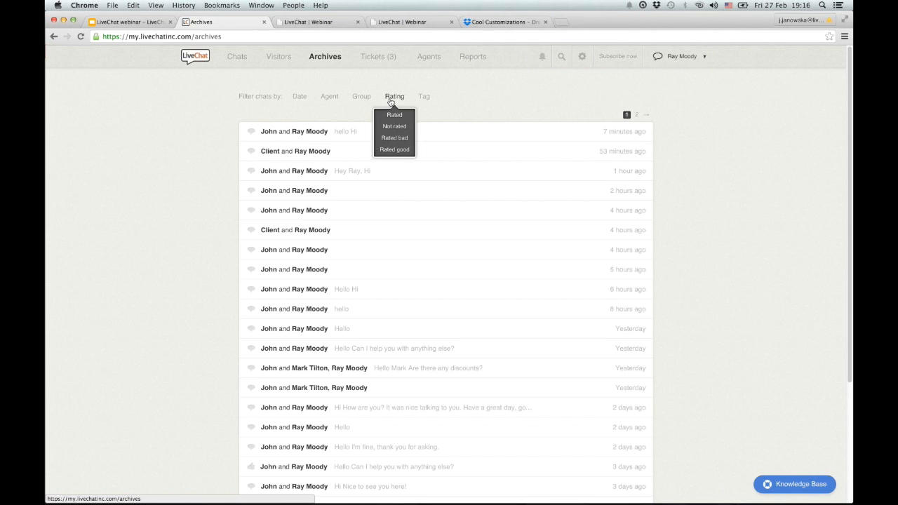
click(397, 140)
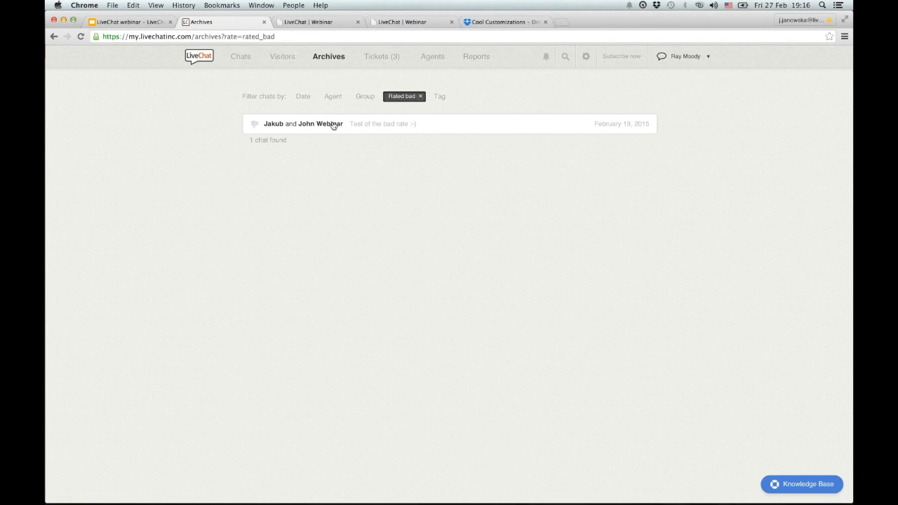
Switch to the LiveChat desktop app and scan the 20 chatting, 6 invited, and 184 browsing visitors.
key(super+Tab)
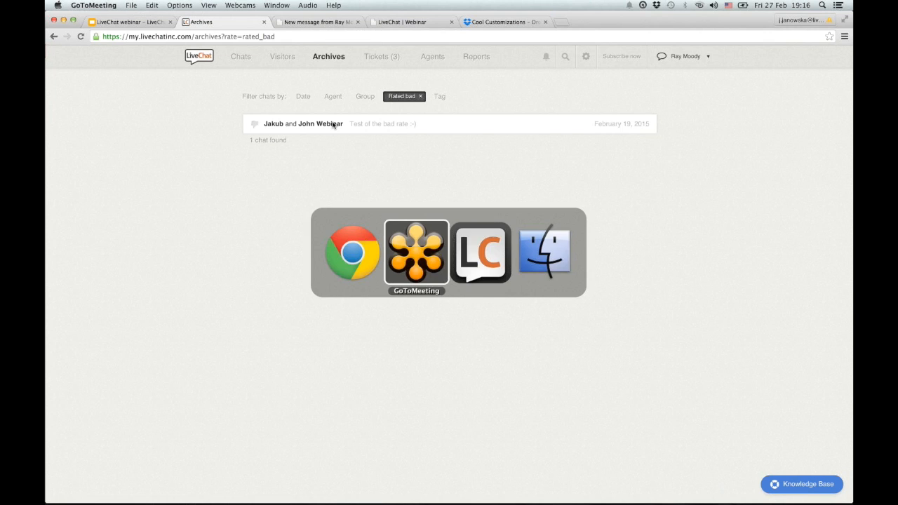
key(super+Tab)
key(super+Tab)
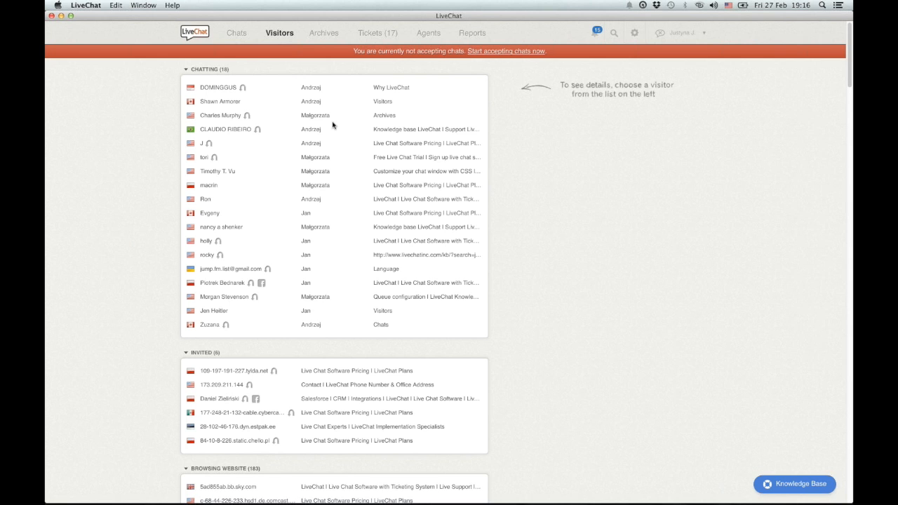
scroll(538, 202, down, 5)
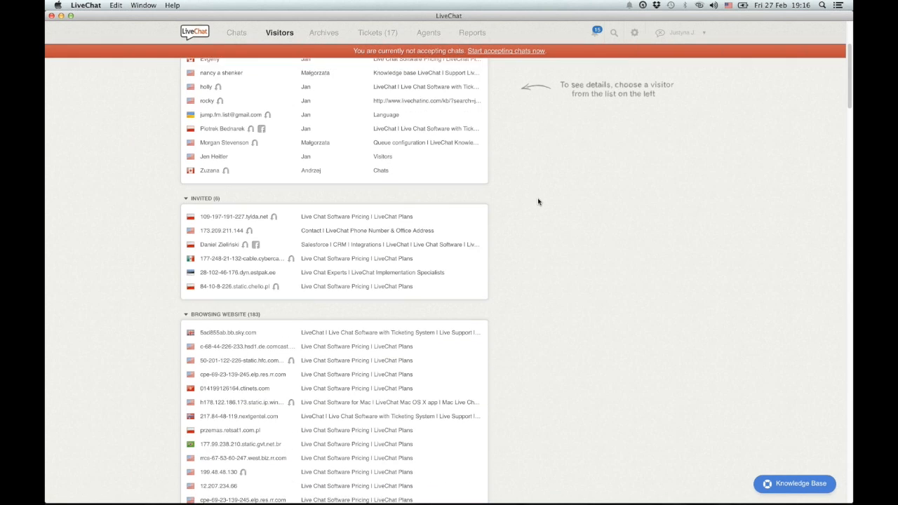
scroll(538, 202, down, 3)
scroll(537, 202, up, 9)
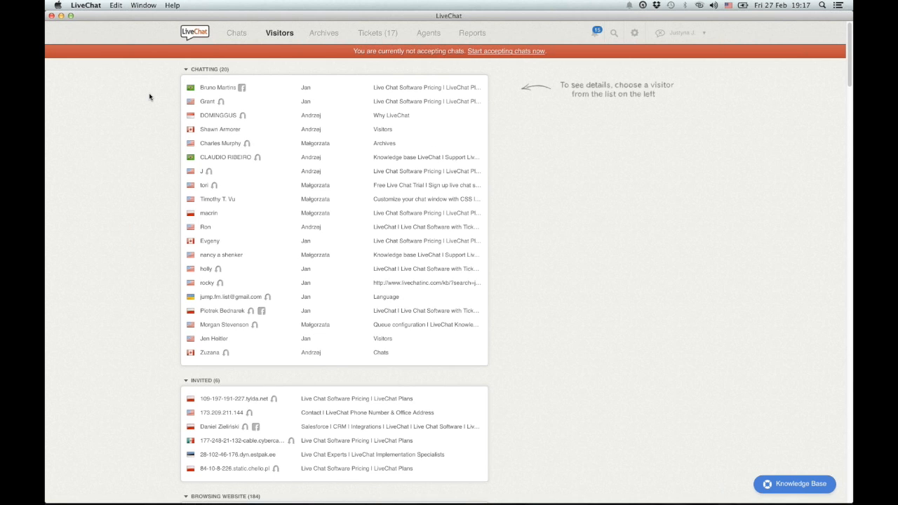
scroll(148, 102, down, 2)
scroll(147, 102, down, 5)
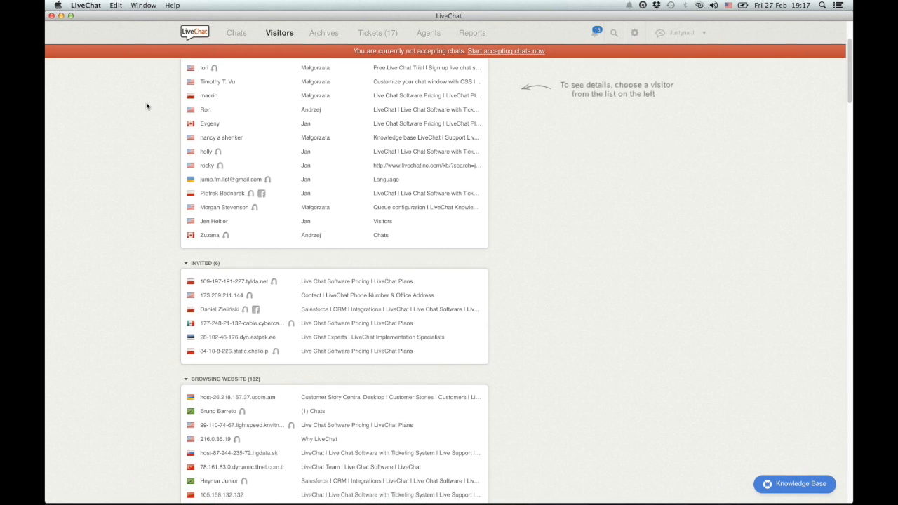
scroll(127, 176, up, 7)
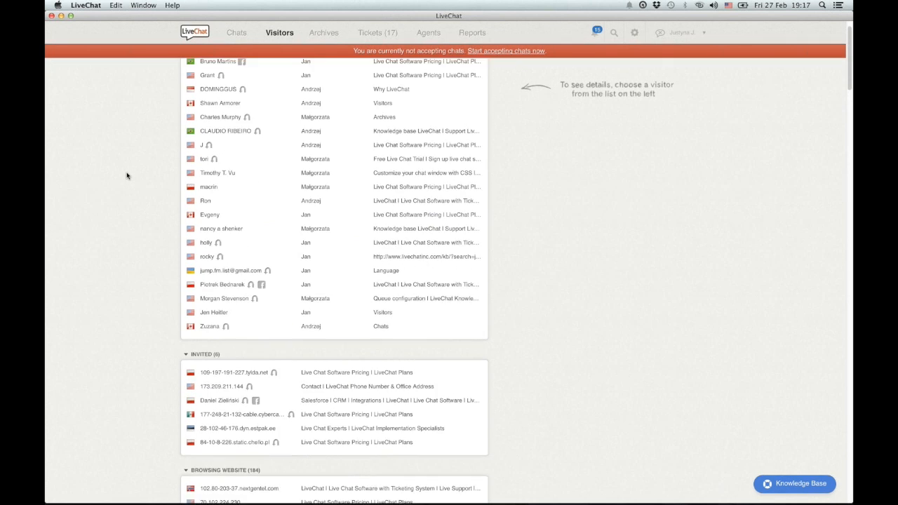
scroll(127, 176, up, 2)
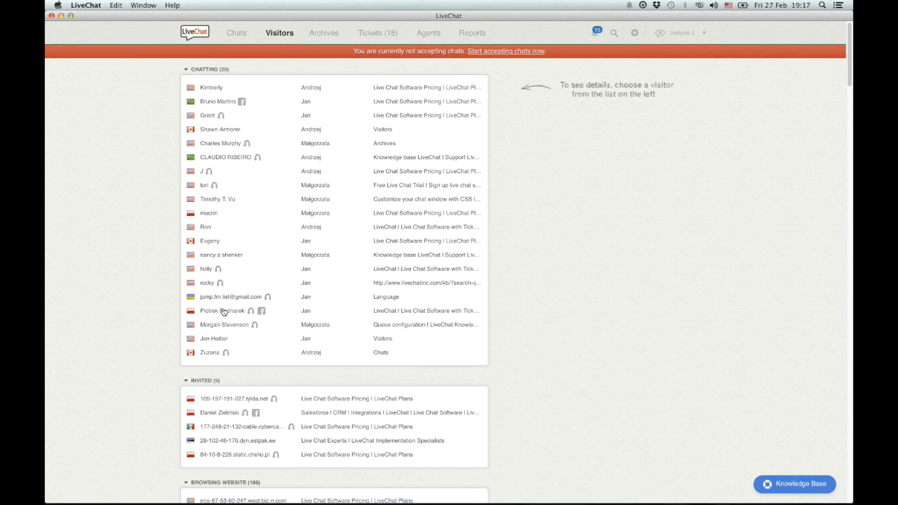
Supervise a chatting visitor's discount chat and whisper 'hello' to the handling agent.
click(223, 312)
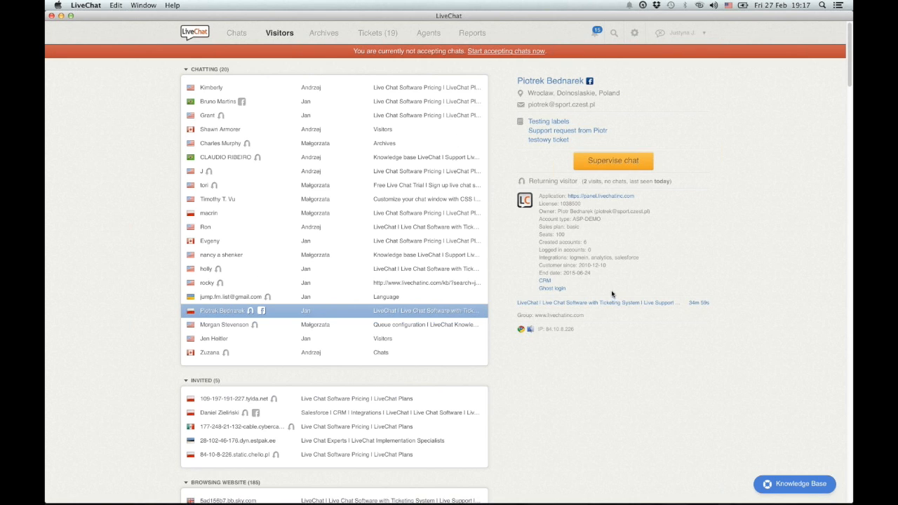
click(615, 164)
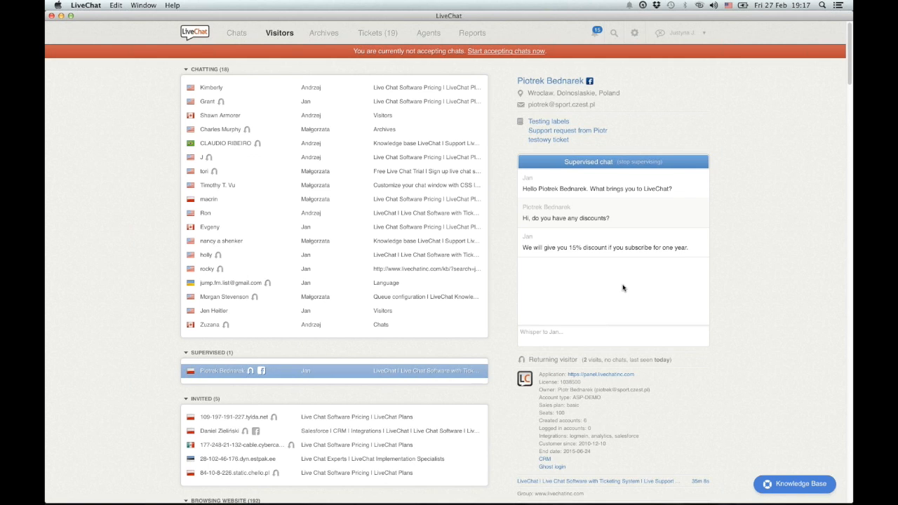
click(587, 335)
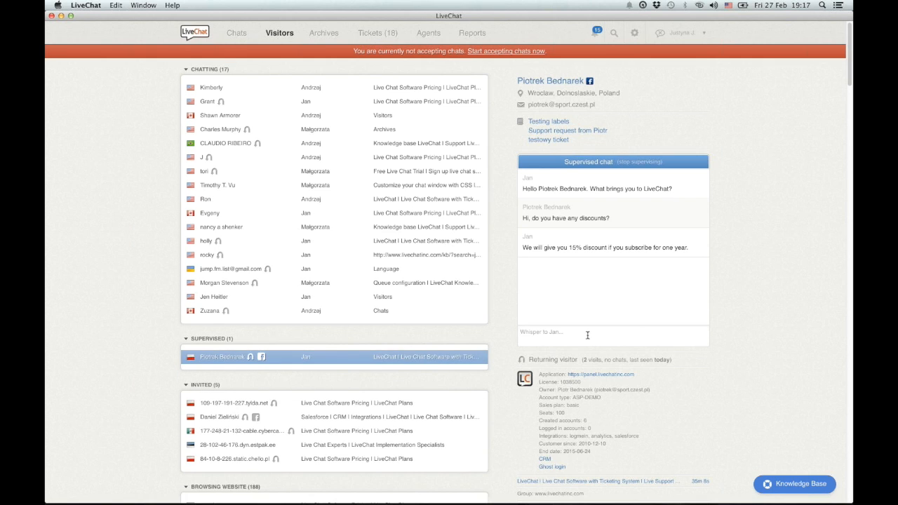
text(h)
key(BackSpace)
text(hello)
key(Return)
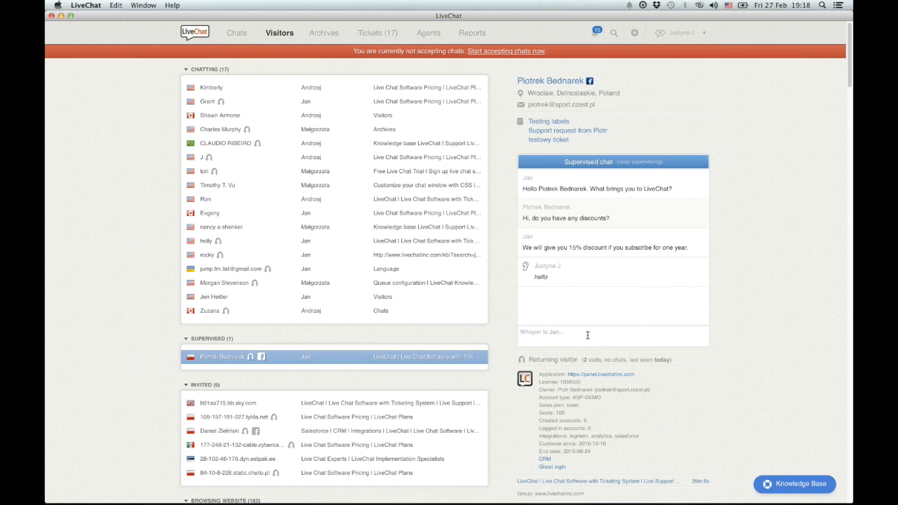
click(587, 335)
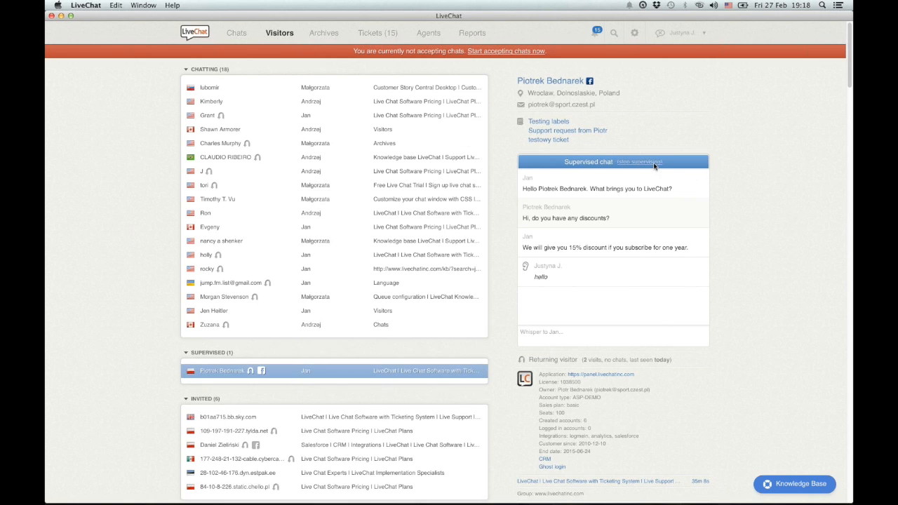
End supervision and view the details of a browsing visitor from Orvaux, France.
click(652, 163)
scroll(652, 168, down, 5)
scroll(651, 168, down, 3)
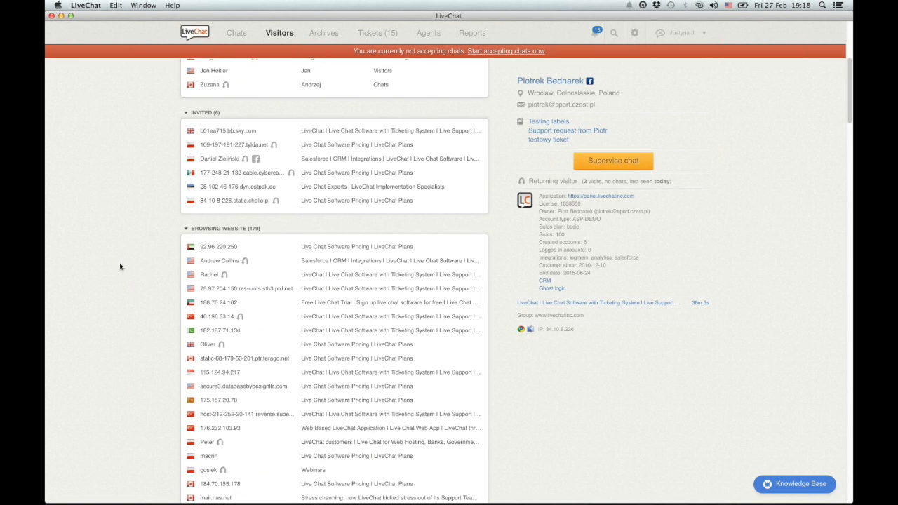
scroll(120, 266, down, 1)
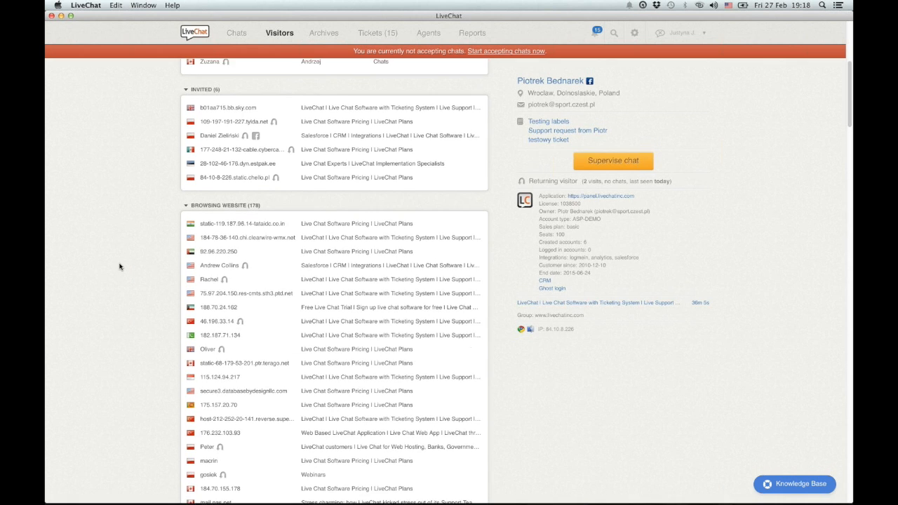
scroll(121, 266, down, 4)
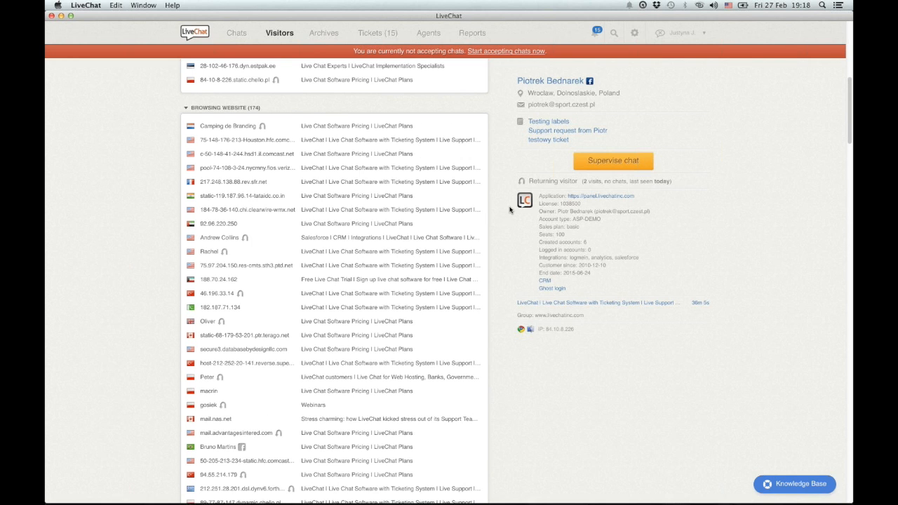
click(386, 198)
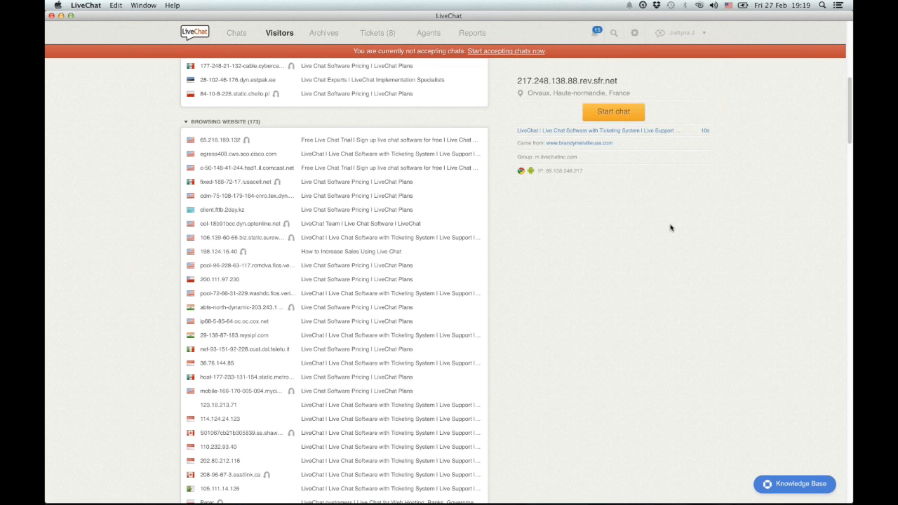
scroll(669, 227, up, 5)
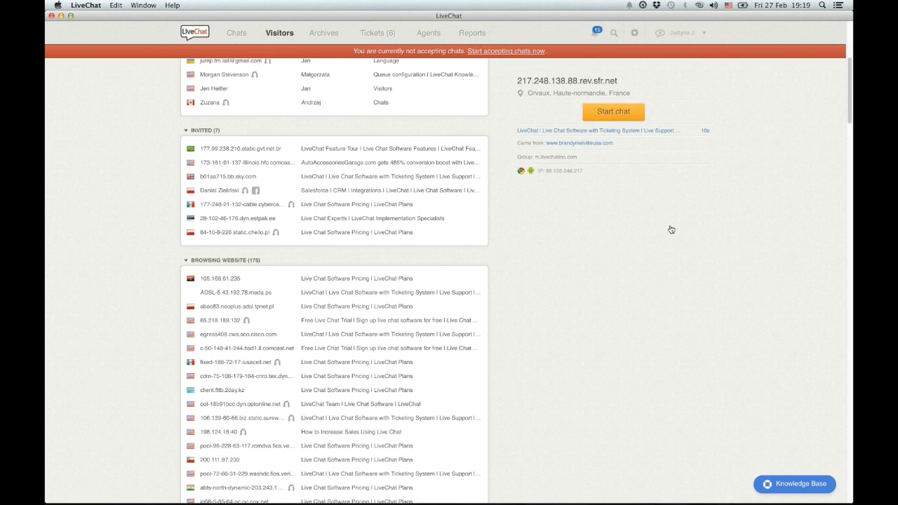
Return to the web app and show the Chat window Greetings settings with its three disabled greetings.
key(super+Tab)
key(super+Tab)
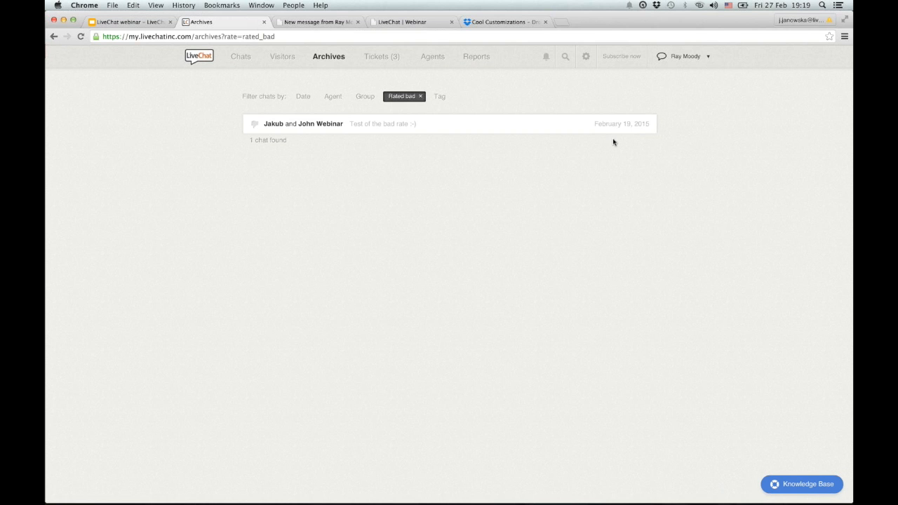
click(586, 56)
click(231, 129)
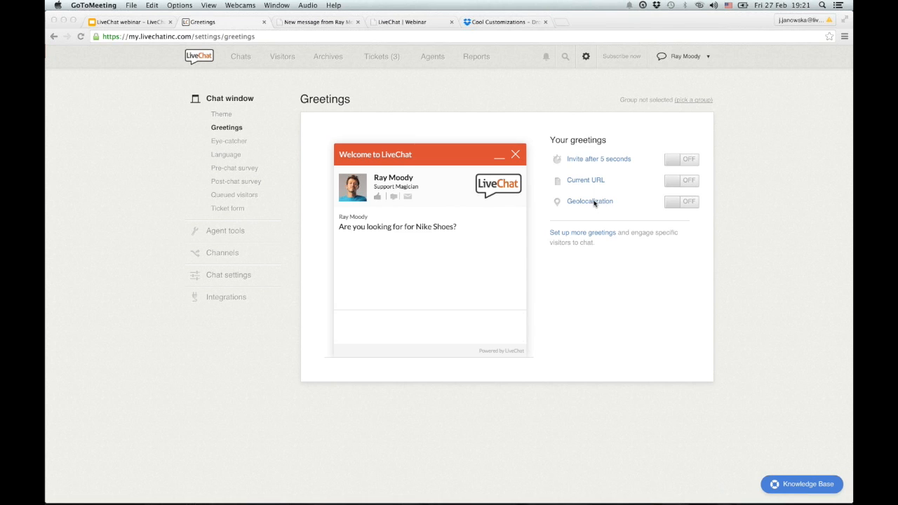
Add a time-on-website over 20 seconds condition to the Geolocalization greeting and save.
click(595, 204)
click(594, 204)
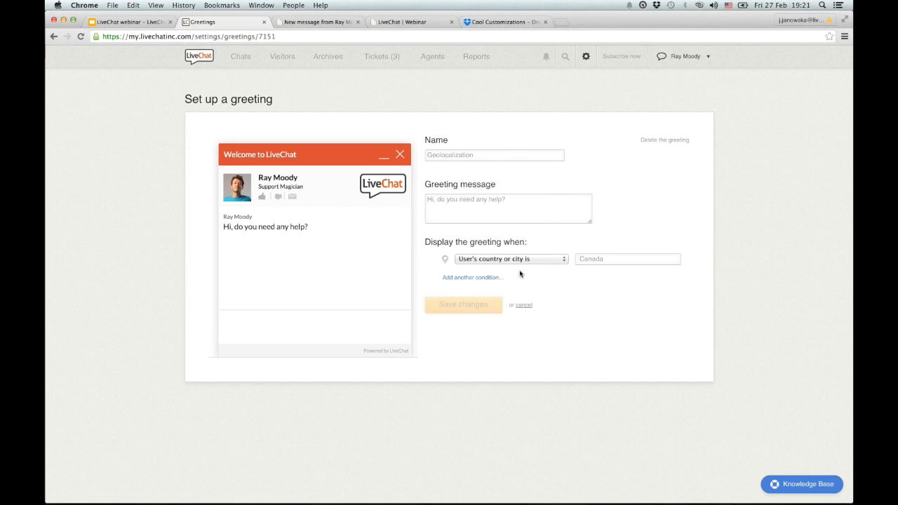
click(496, 277)
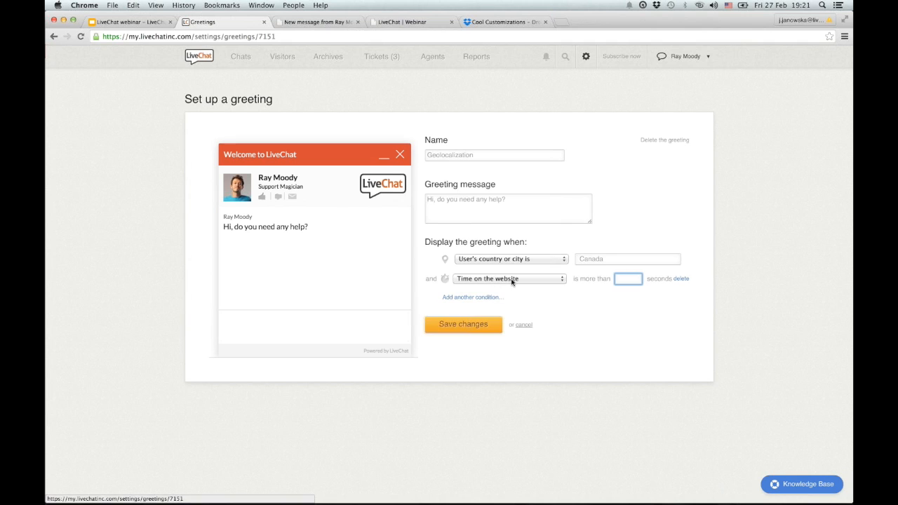
text(20)
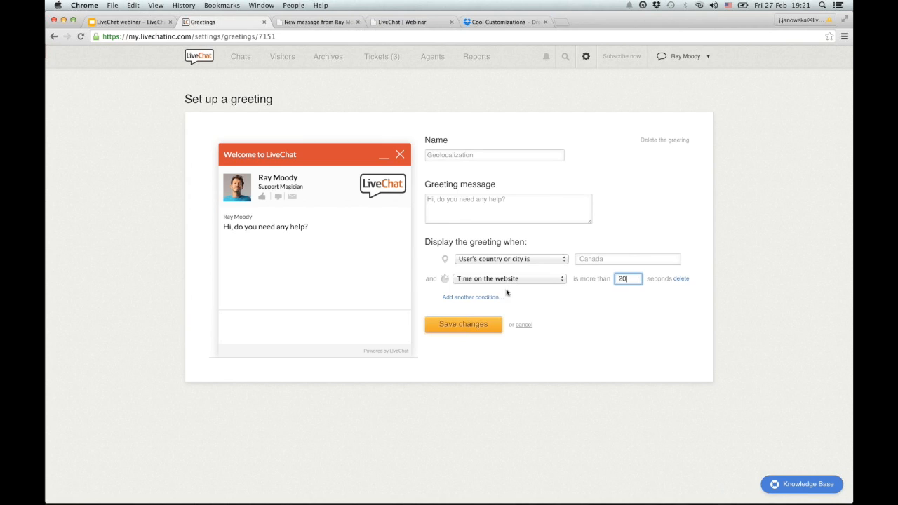
click(486, 328)
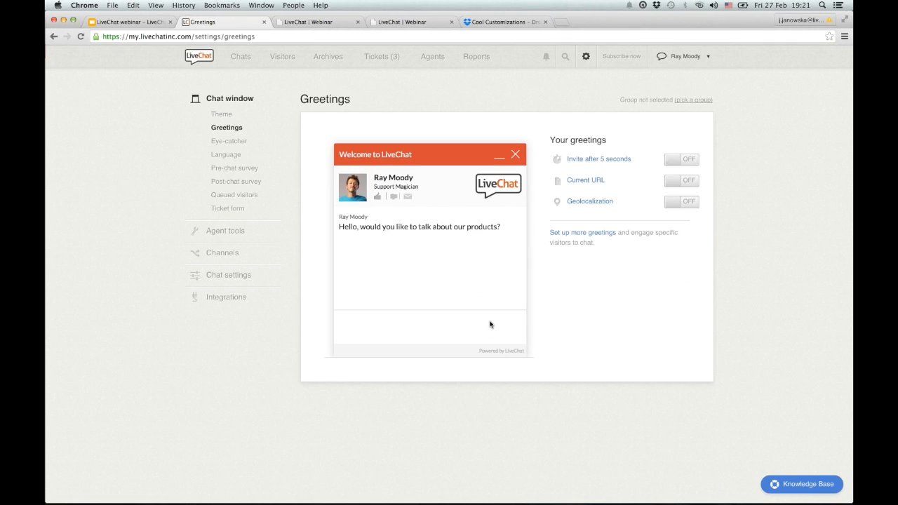
Switch the Geolocalization greeting ON and go to the Eye-catcher settings page.
click(677, 203)
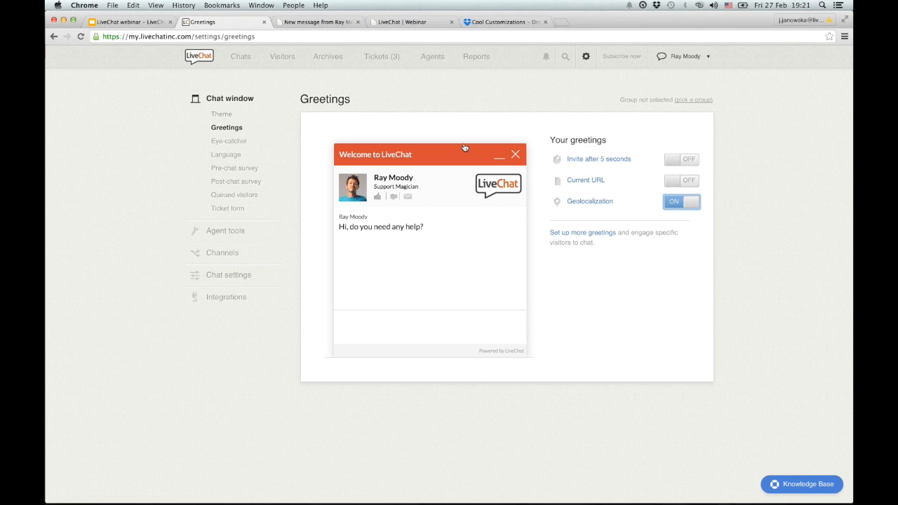
click(231, 142)
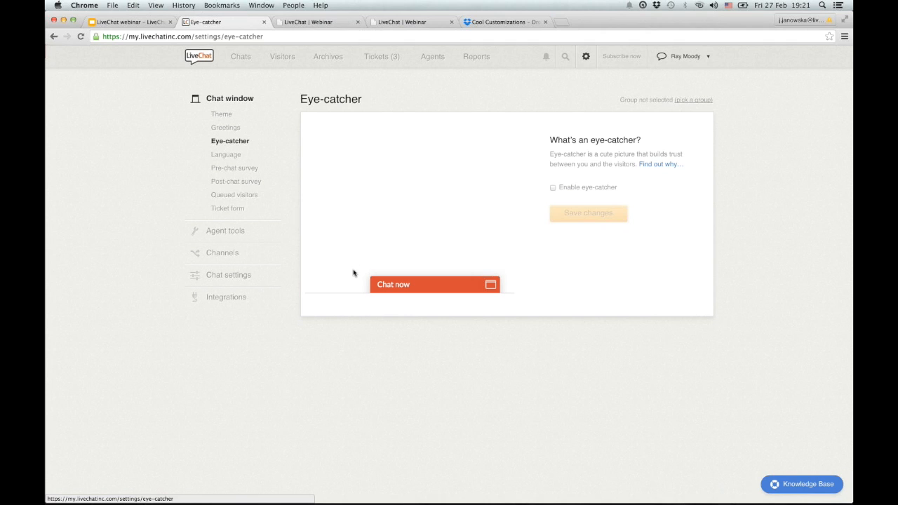
Enable the Let's talk! eye-catcher, then go to the chat window Theme settings.
click(553, 187)
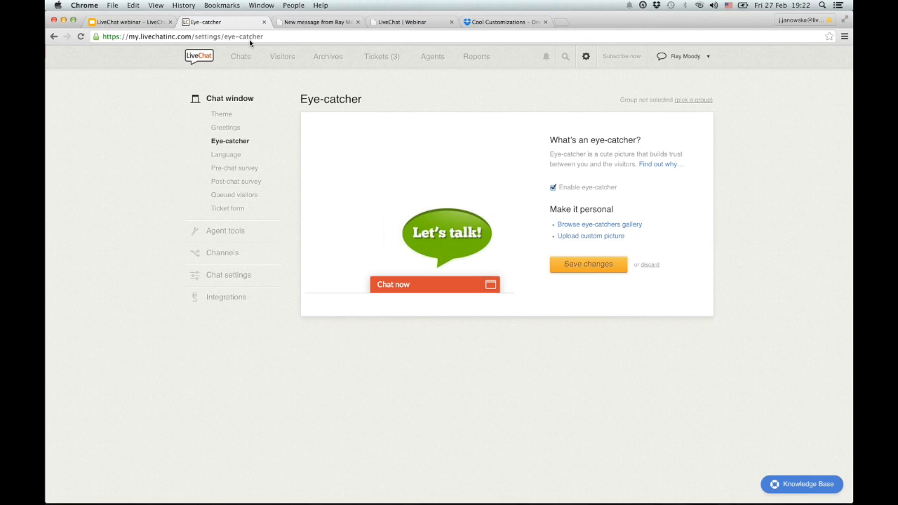
click(225, 114)
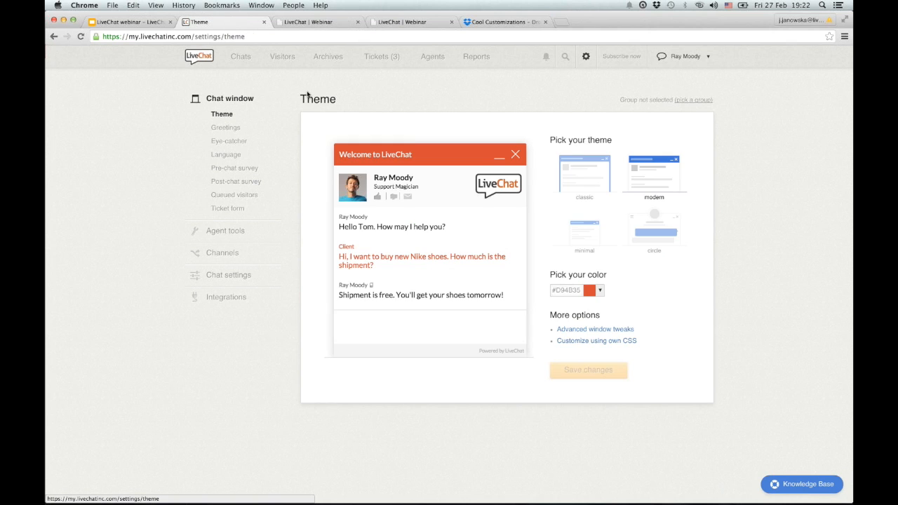
Preview the Minimal and Circle themes, then choose Classic with colour #35D941.
click(587, 187)
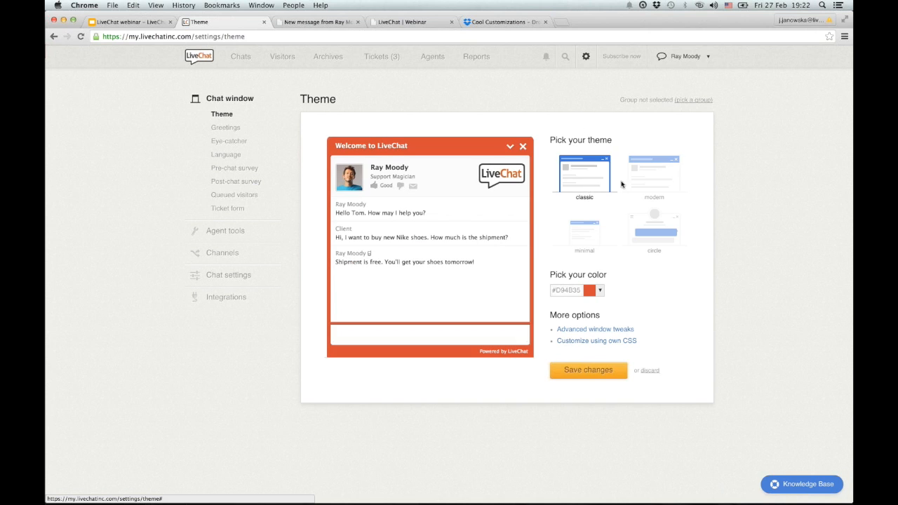
click(593, 237)
click(644, 232)
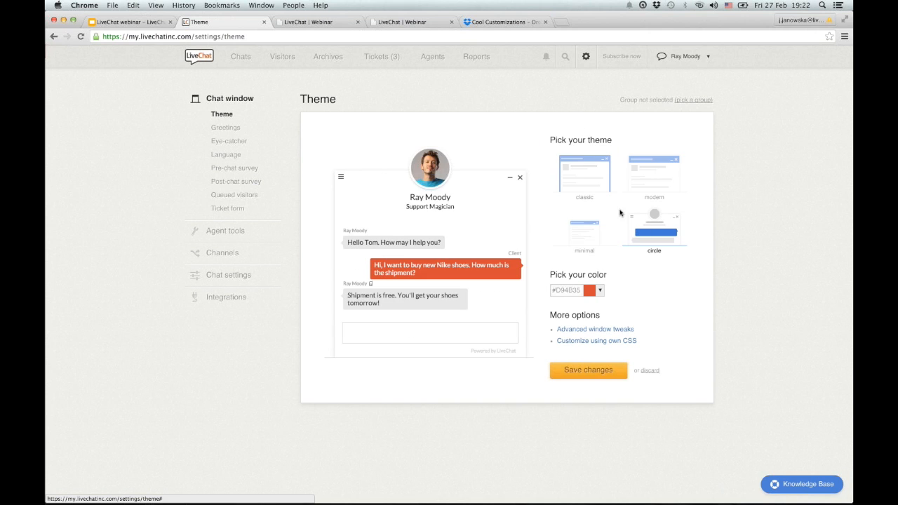
click(599, 186)
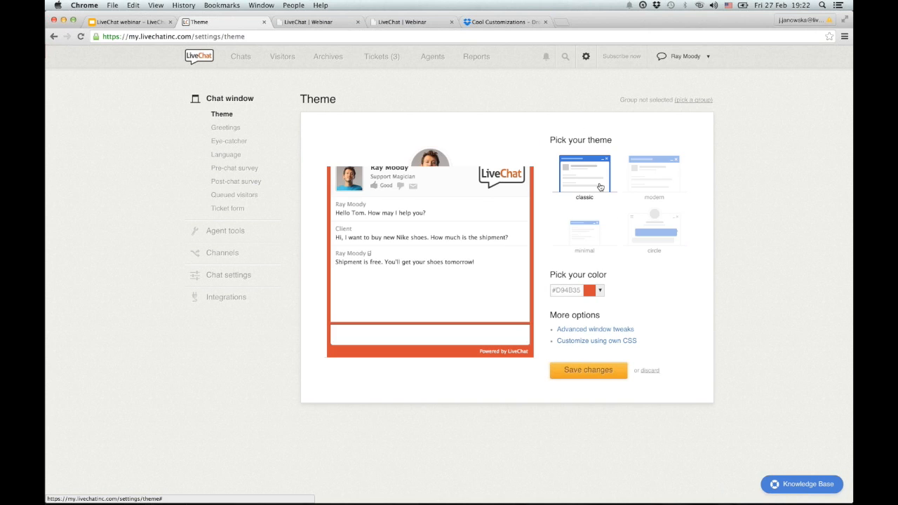
click(593, 289)
click(663, 328)
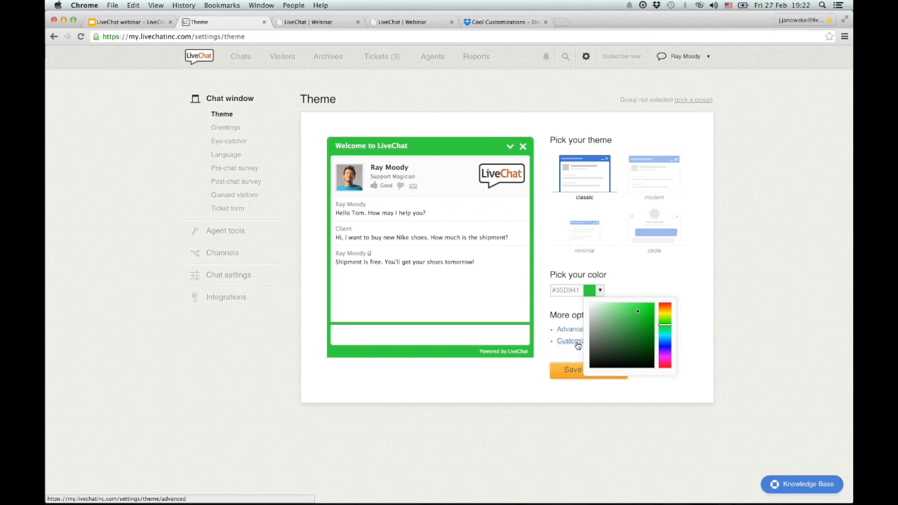
Look over Custom CSS and advanced window tweaks, keeping the logo displayed, then cancel.
click(577, 342)
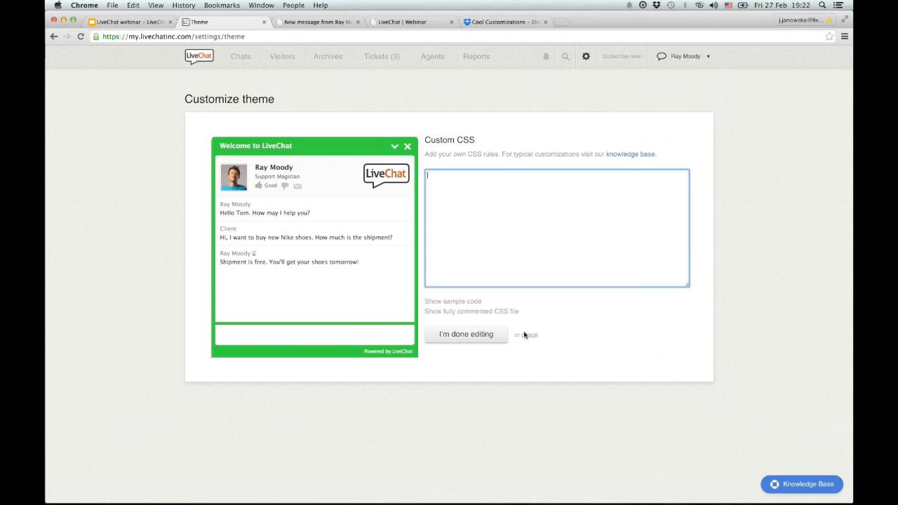
click(528, 335)
click(567, 329)
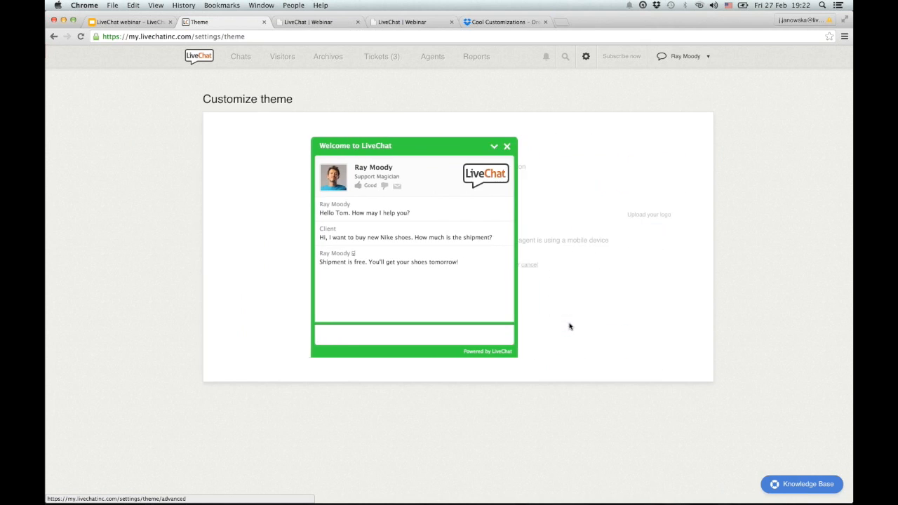
click(435, 215)
click(434, 214)
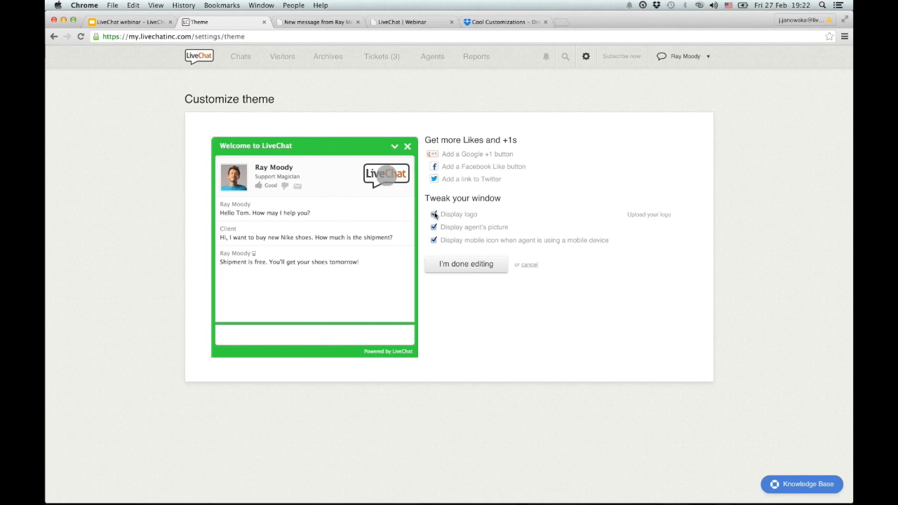
click(529, 266)
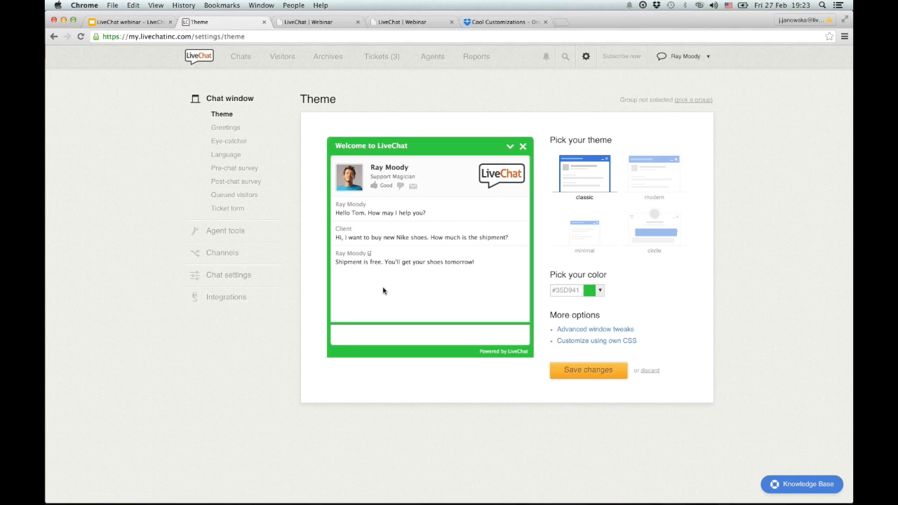
key(super+5)
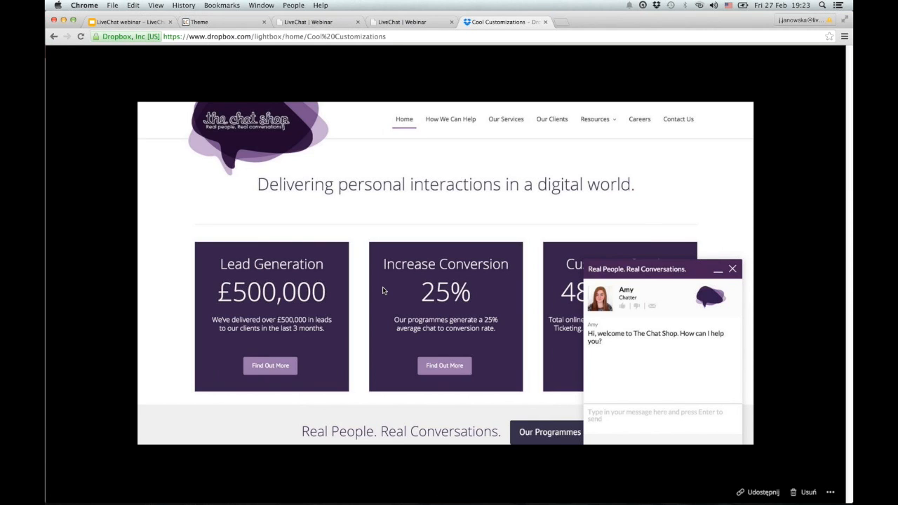
key(Right)
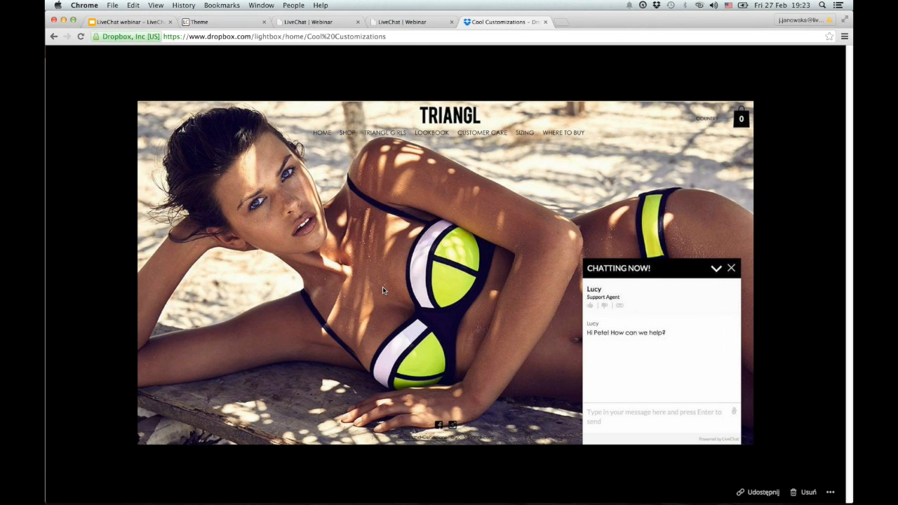
key(Right)
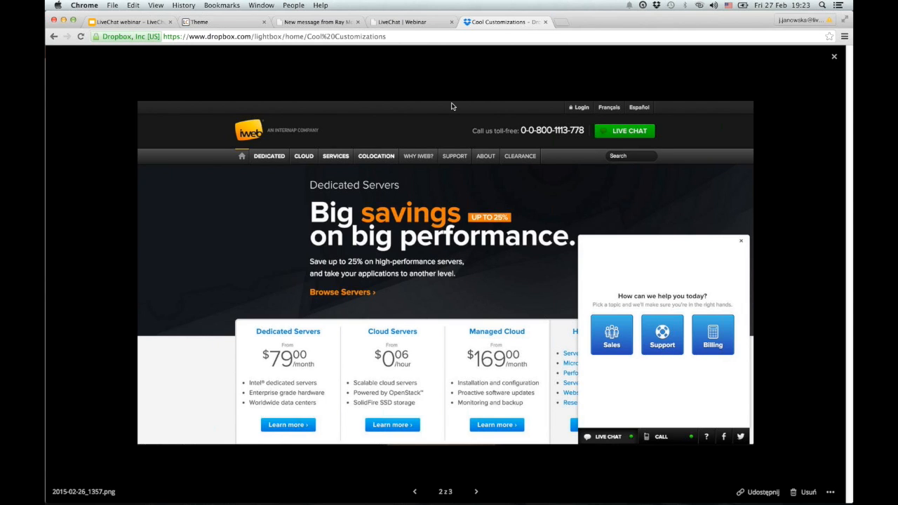
click(240, 28)
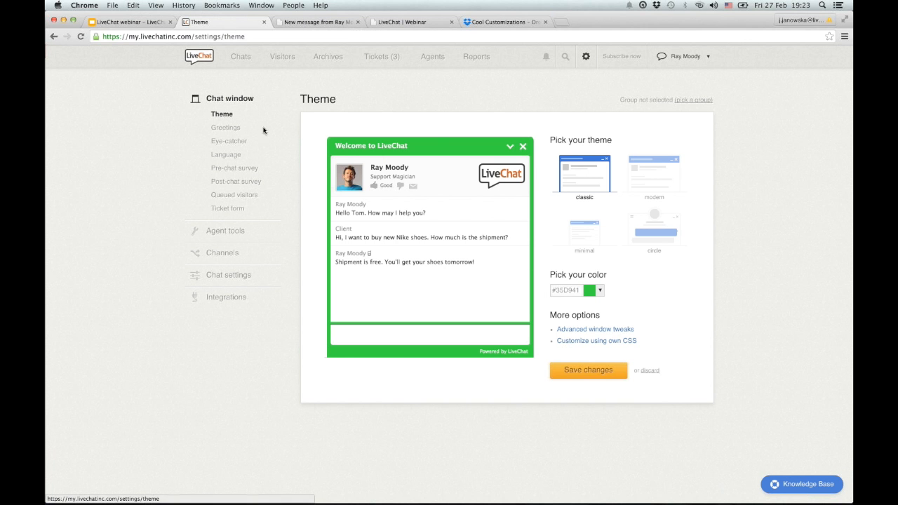
Open the chat window Language settings and browse other languages while keeping English.
click(232, 157)
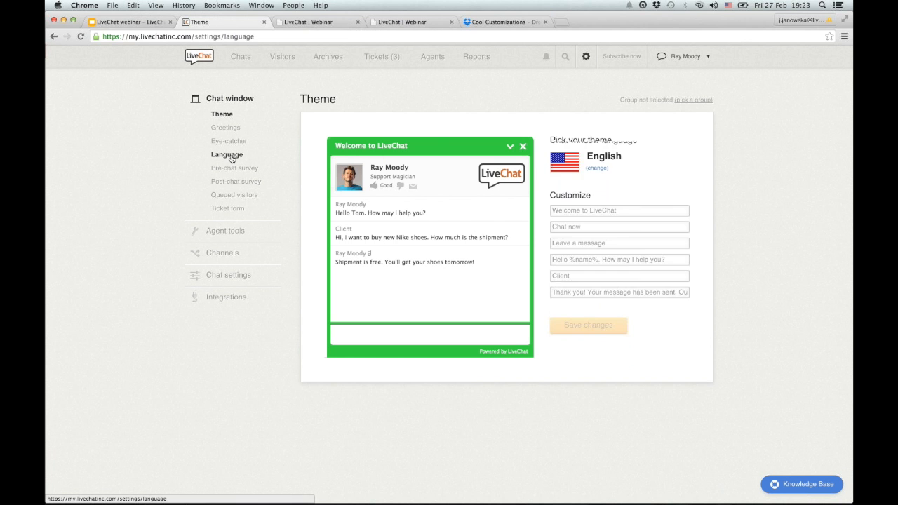
click(596, 168)
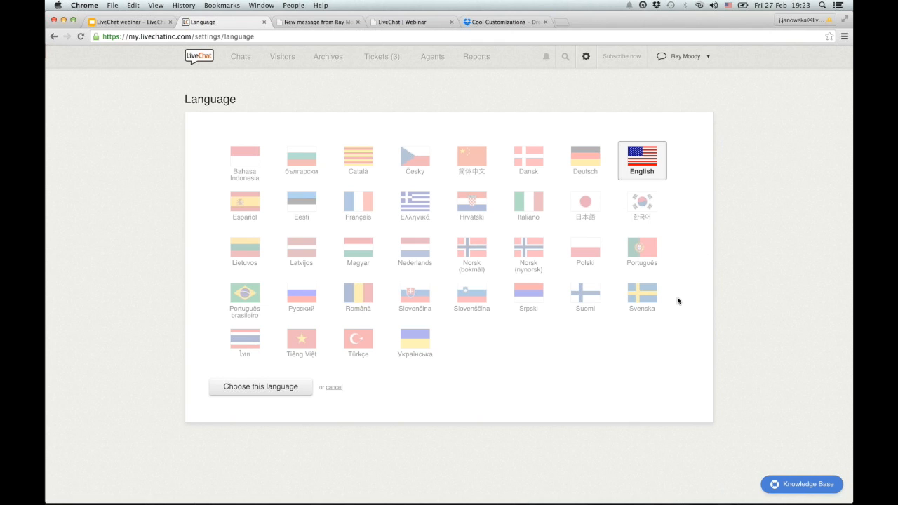
click(333, 387)
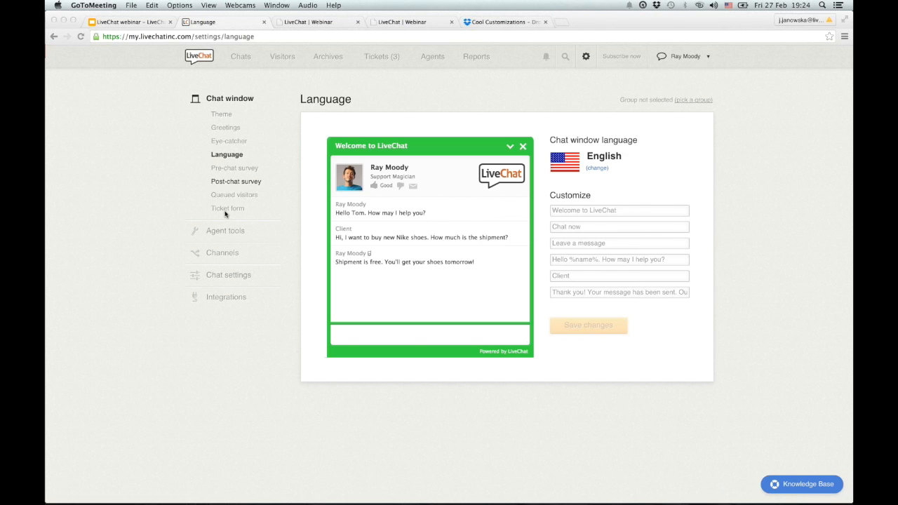
Review the Ticket form settings, then view the Tickets dashboard with three unassigned tickets.
click(226, 209)
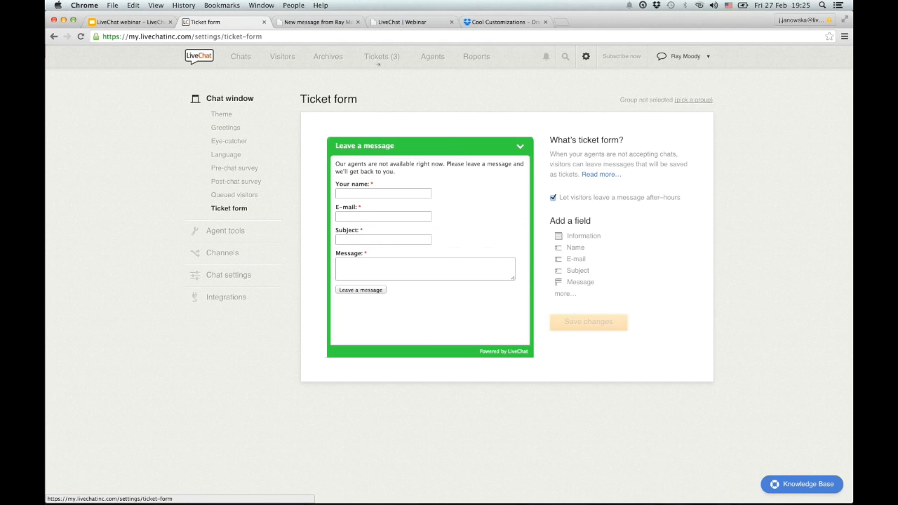
click(379, 57)
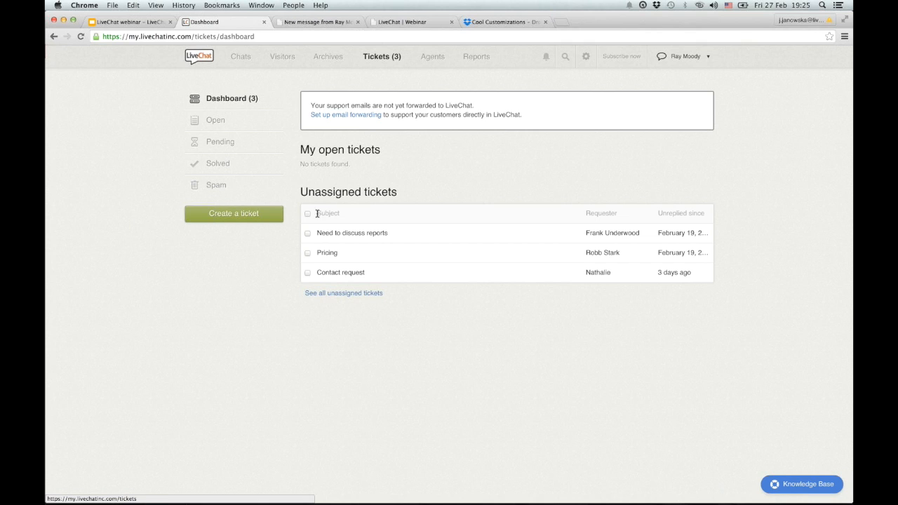
In the Need to discuss reports ticket, try the reply box, # canned responses and internal comment.
click(336, 237)
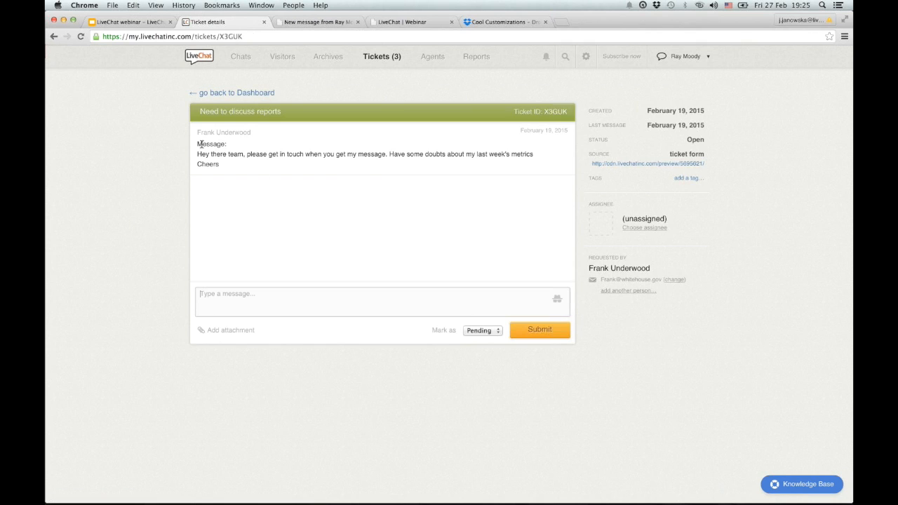
triple_click(240, 166)
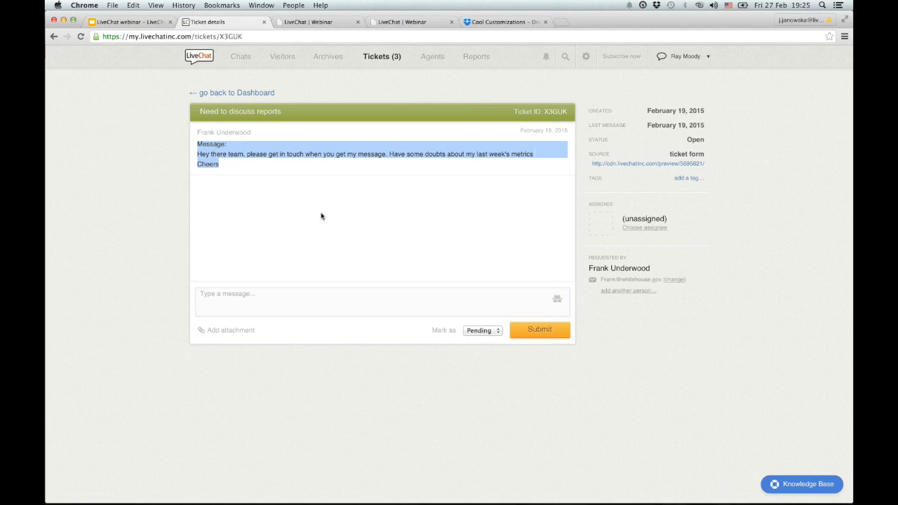
click(382, 306)
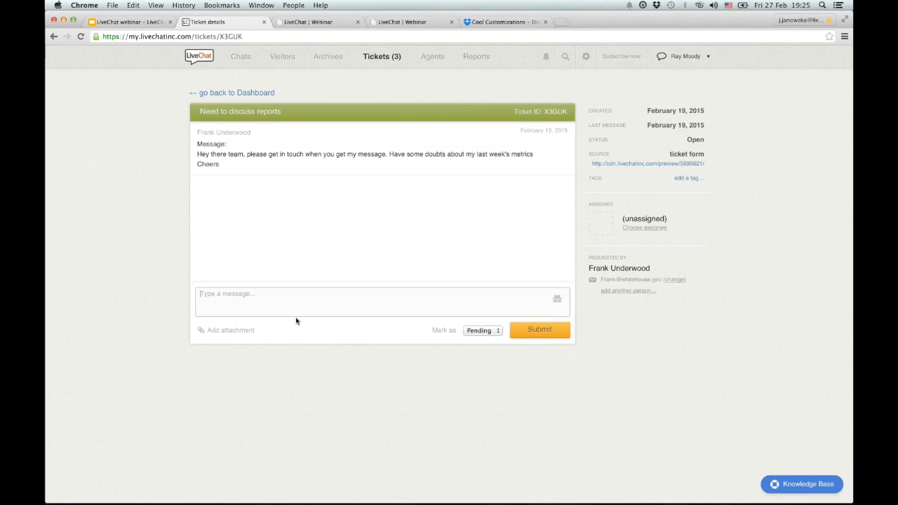
text(#)
key(BackSpace)
click(557, 301)
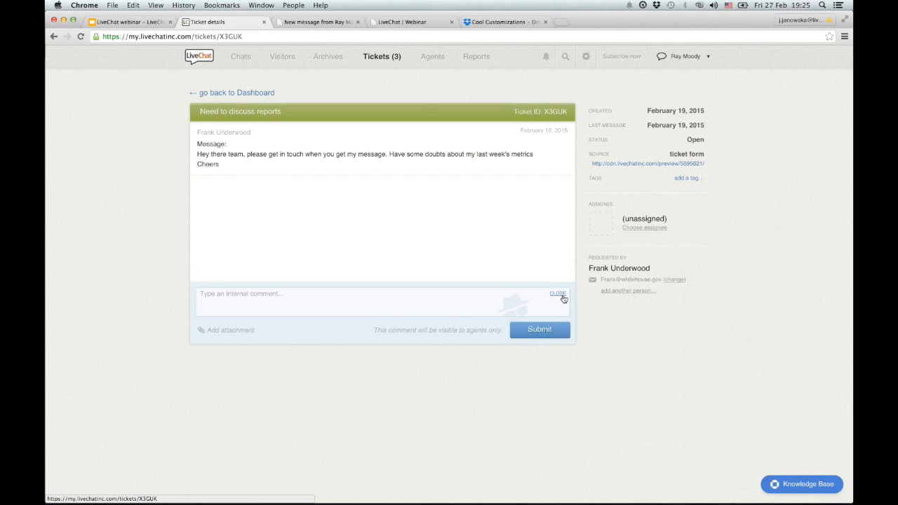
Check the status and assignee lists, leaving the ticket Pending and unassigned, then view Agents.
click(481, 331)
click(581, 360)
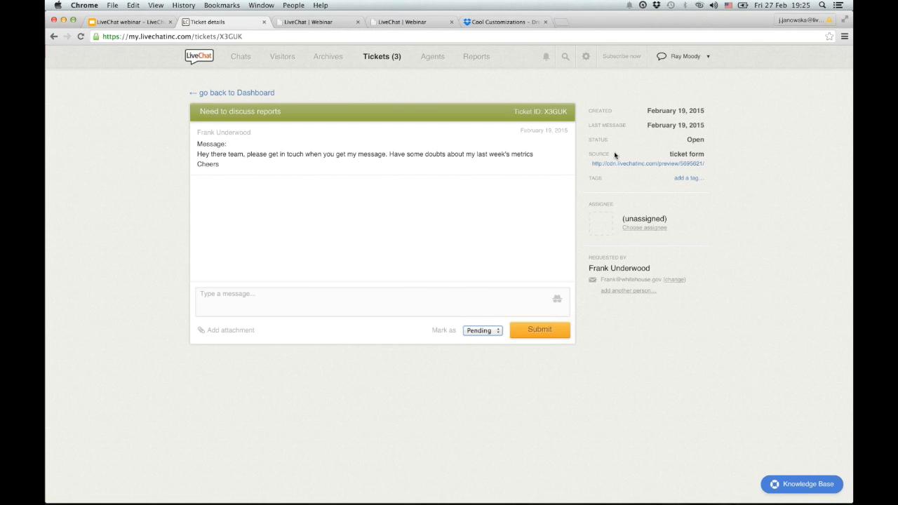
click(643, 228)
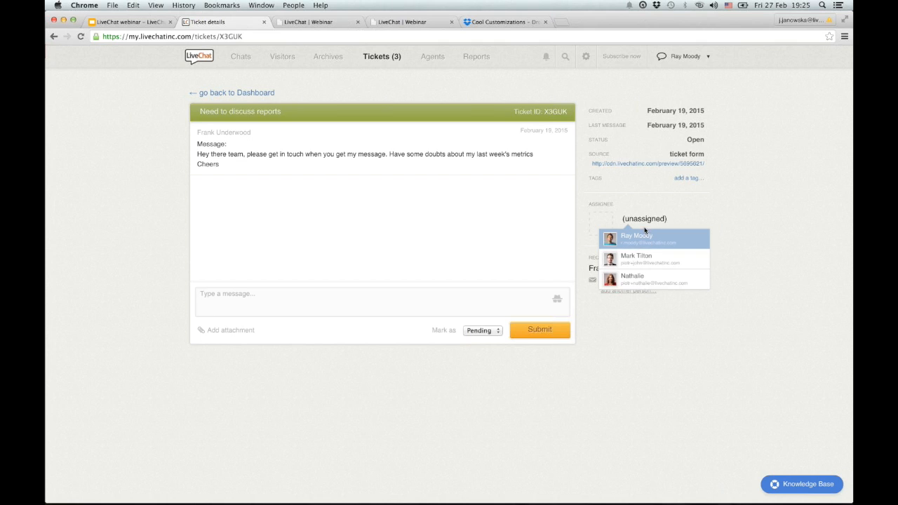
click(639, 348)
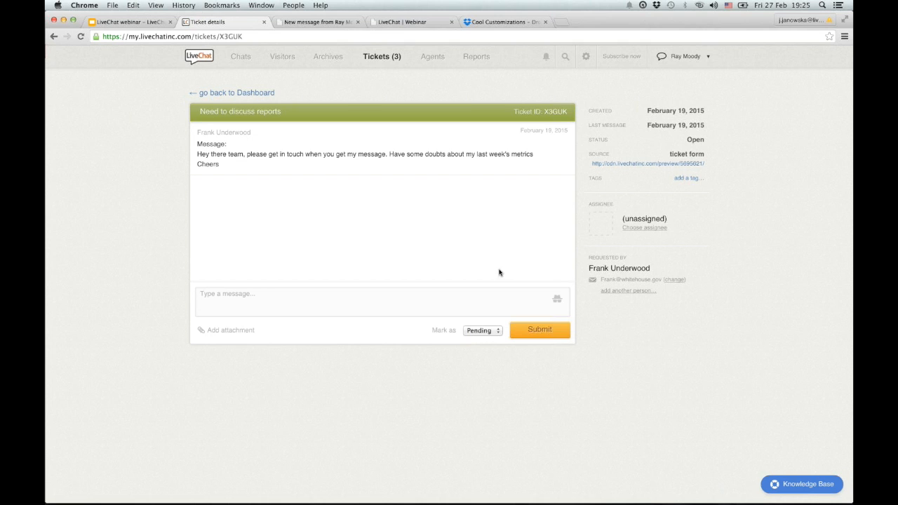
click(426, 61)
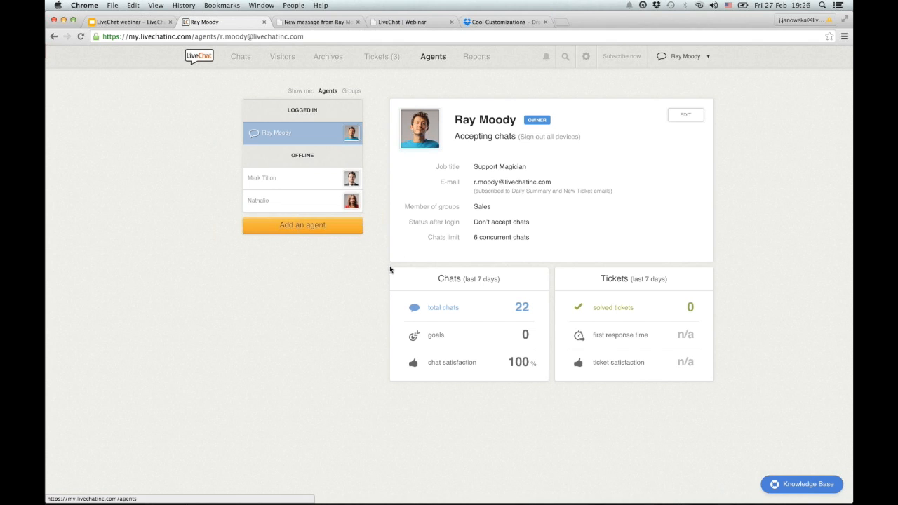
Open then cancel the Add an agent form, and view the Sales group under Groups.
click(327, 226)
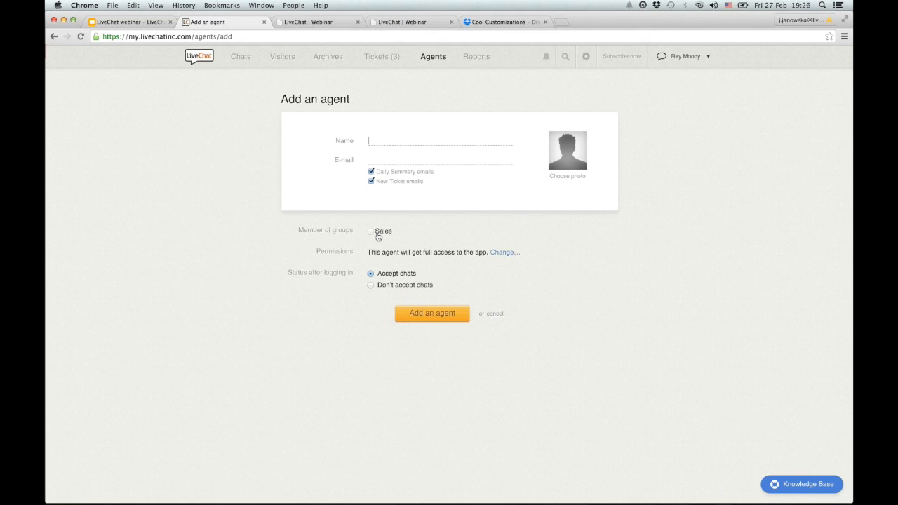
click(496, 314)
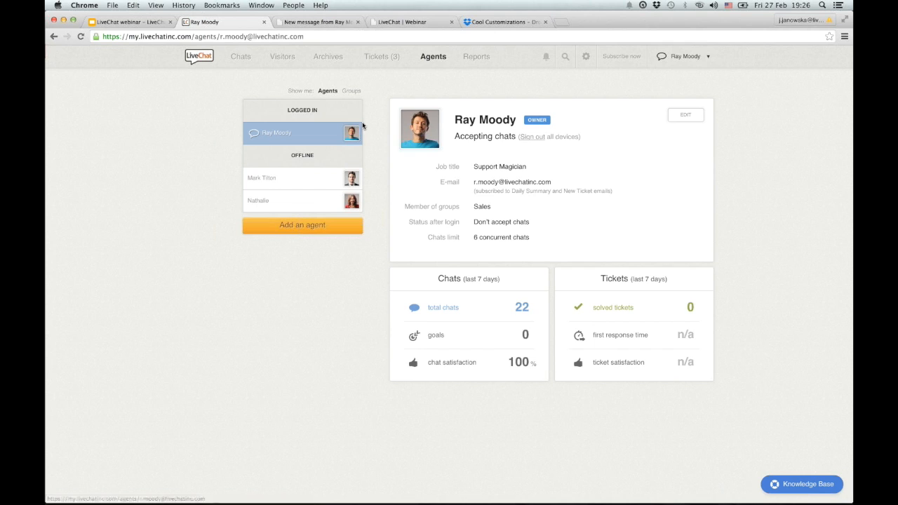
click(352, 91)
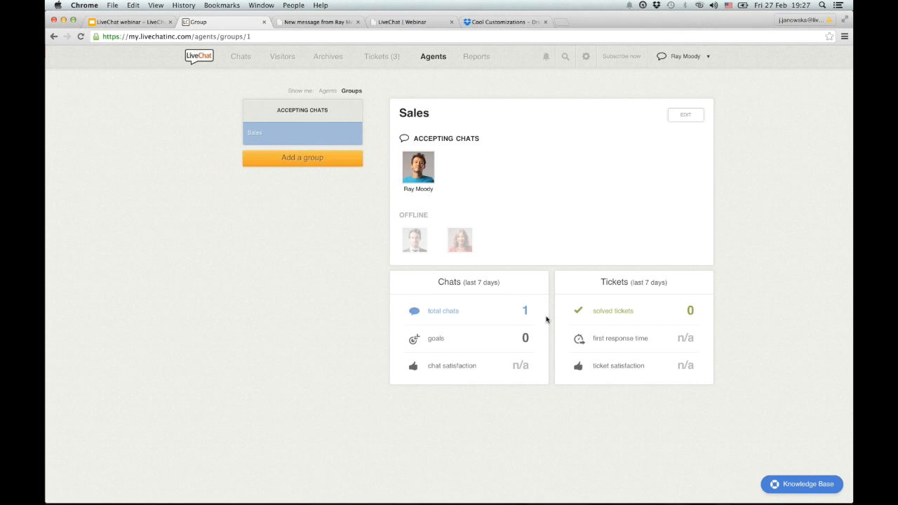
Open Reports for the last 7 days and switch to the LiveChat Dashboard page.
click(489, 64)
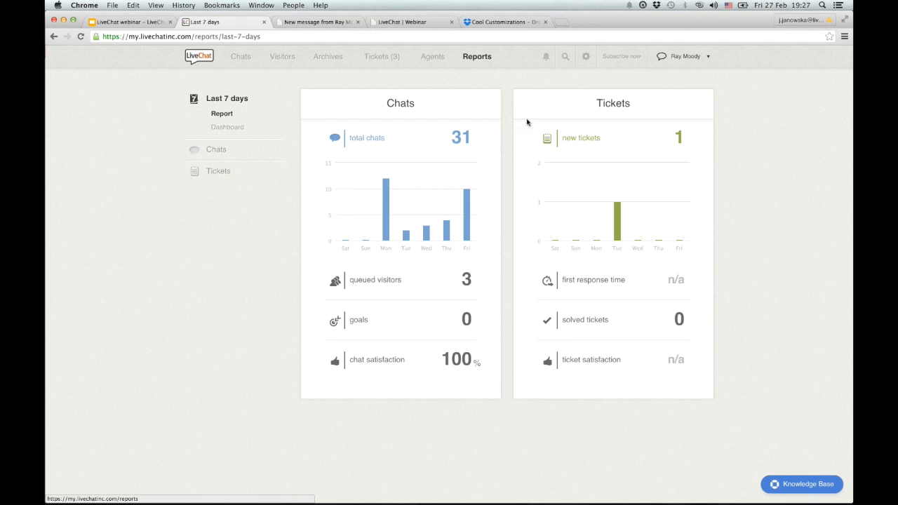
click(226, 128)
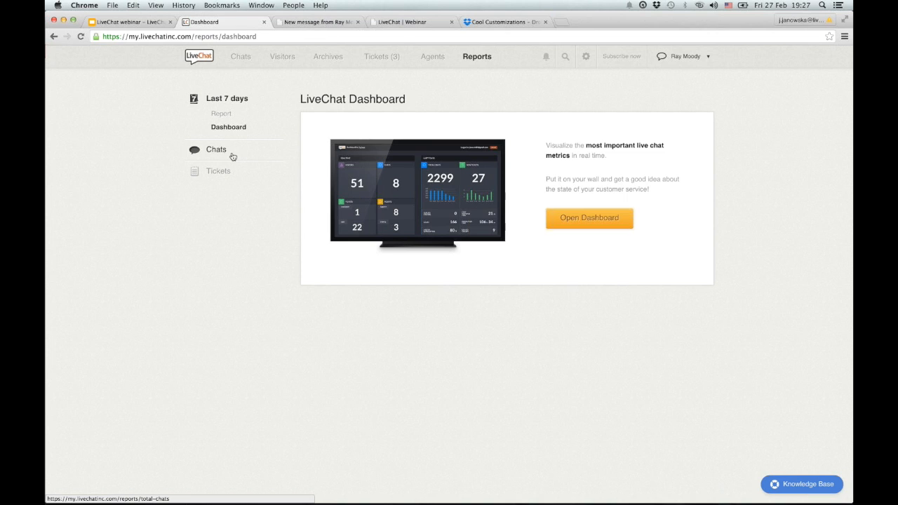
View the Total chats report, then the Chat satisfaction report at 100% with 2 good ratings.
click(233, 156)
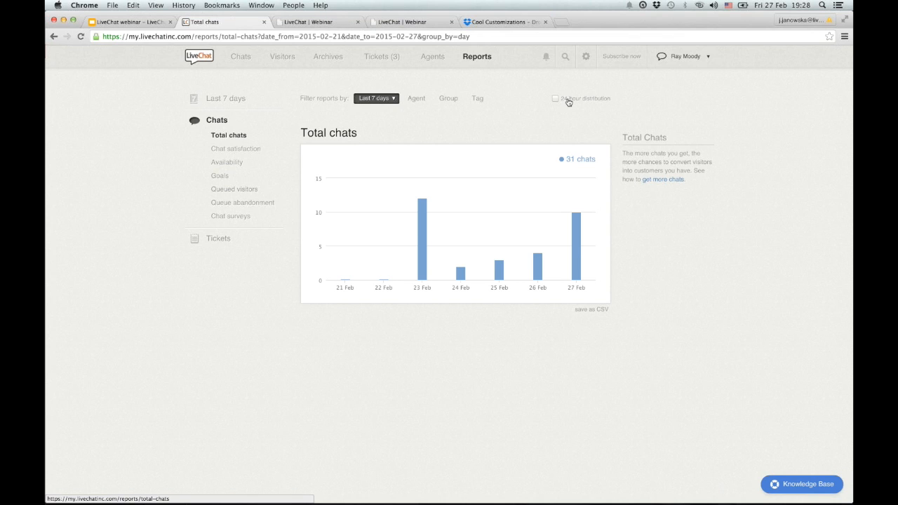
click(231, 149)
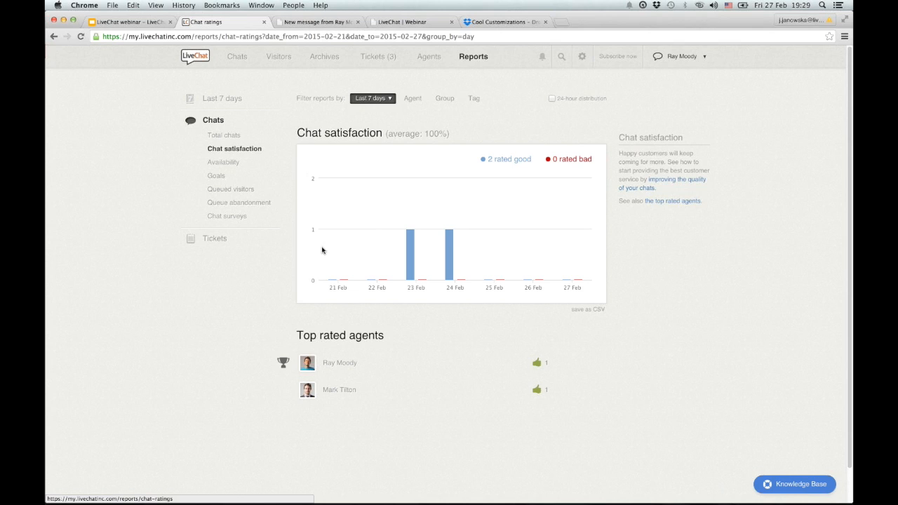
Show the last-7-days Chat availability report, totalling 22 h 26 min.
click(228, 162)
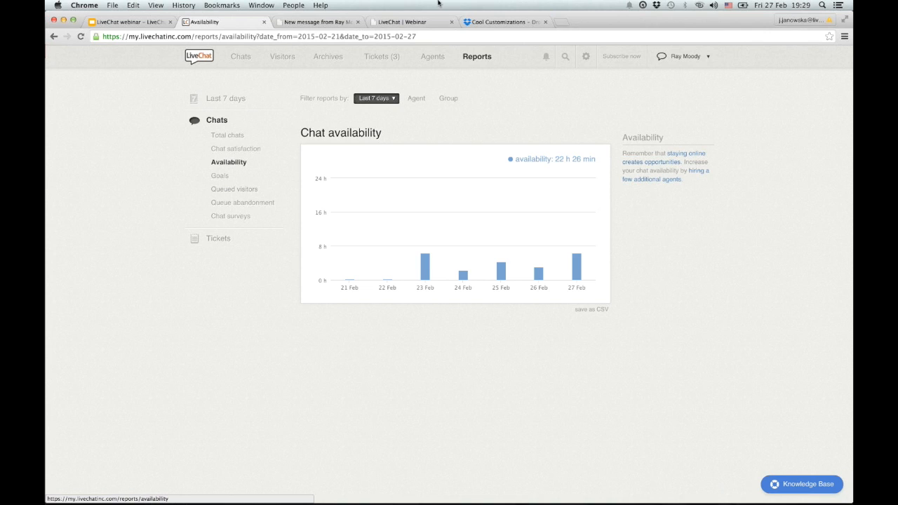
Look over the Agent filter list without filtering, then open the Goals report.
click(424, 103)
click(519, 115)
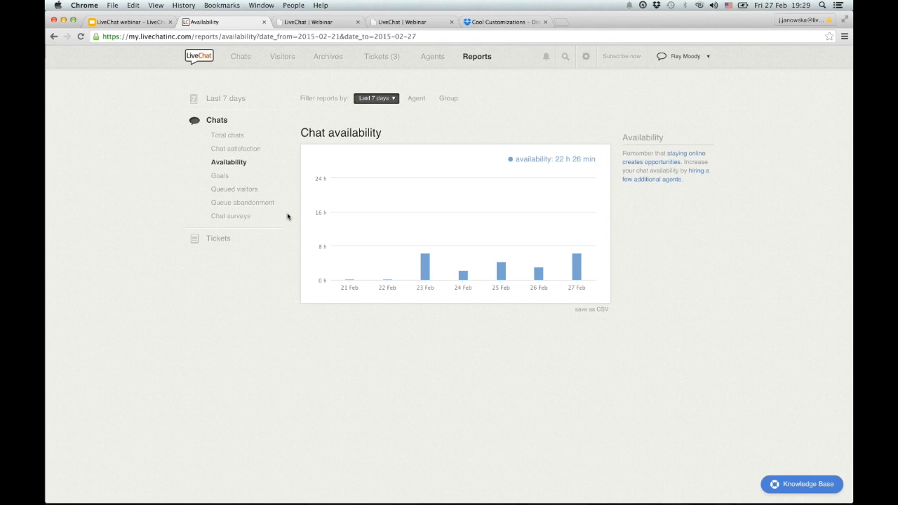
click(220, 177)
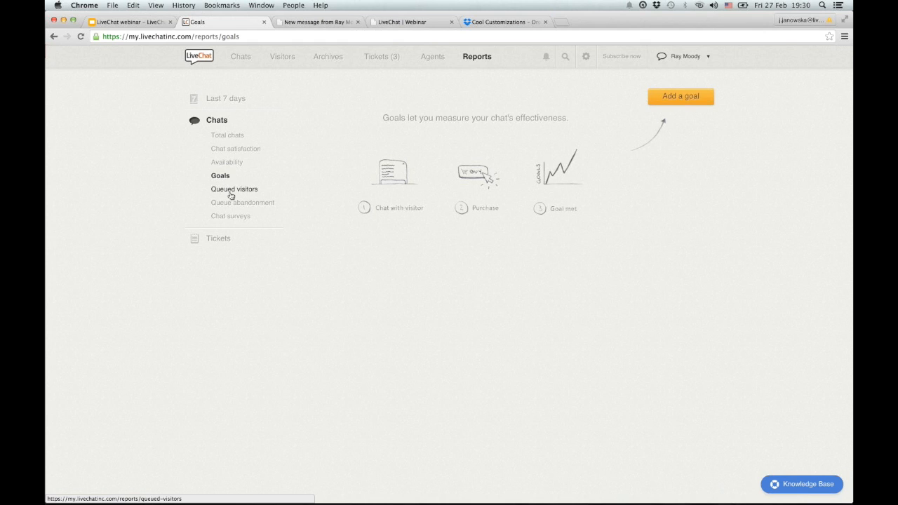
View the Queued visitors report, then Queue abandonment listing 2 visitors who left.
click(232, 195)
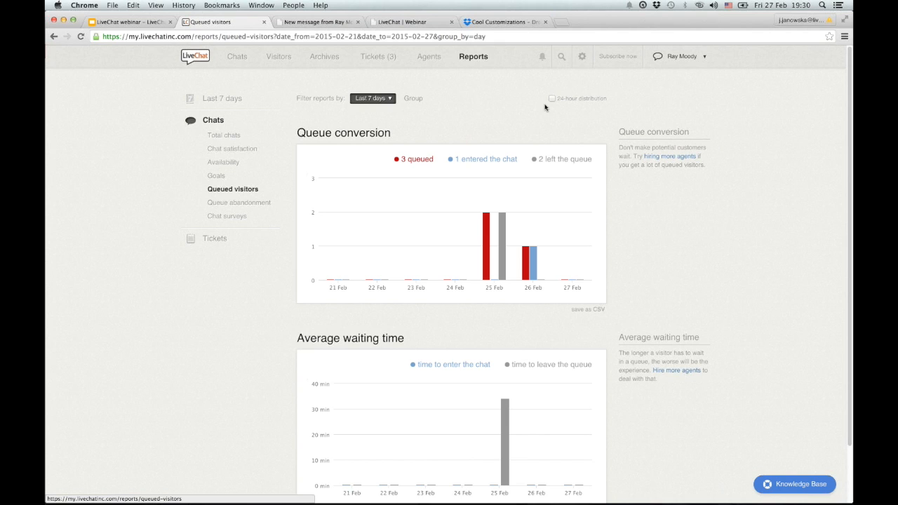
click(225, 203)
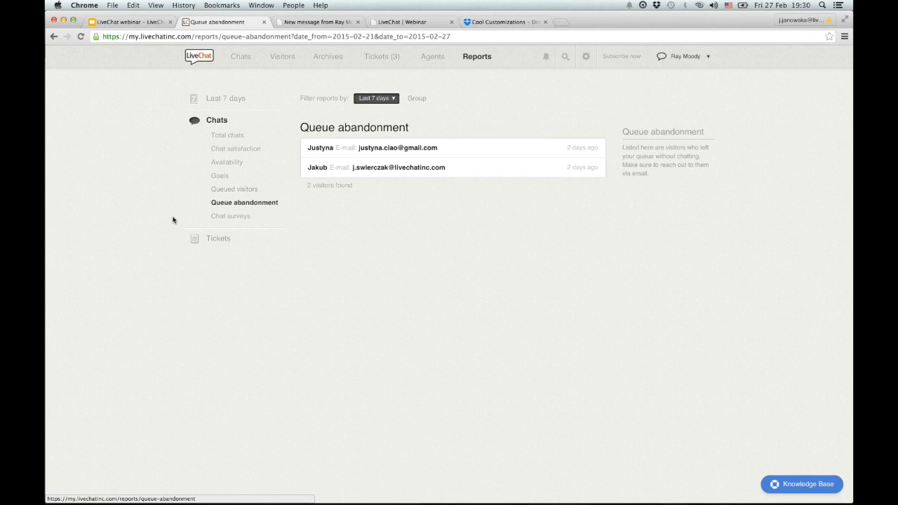
Expand both abandoned visitors' details, then open the pre-chat Chat surveys report, which has no results.
click(374, 148)
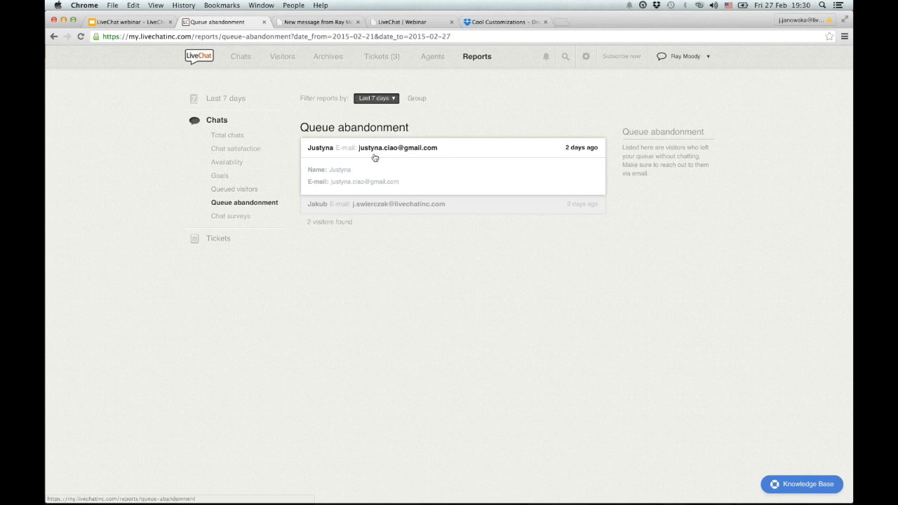
click(377, 203)
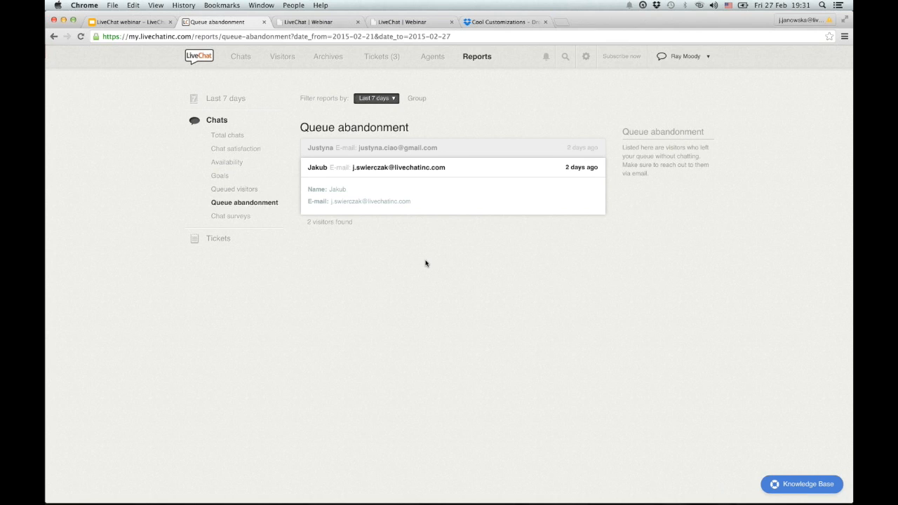
click(236, 219)
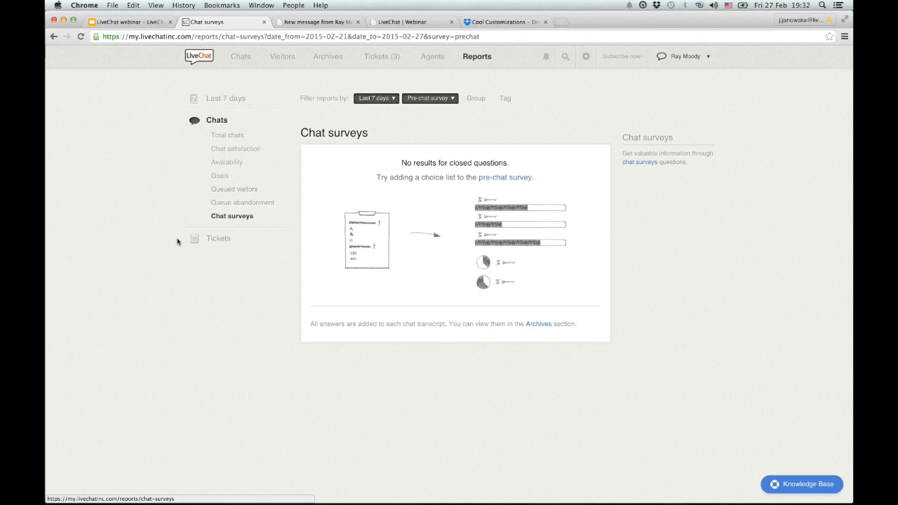
View the New tickets, Ticket satisfaction and First response time reports, the last flat at 0 h.
click(223, 238)
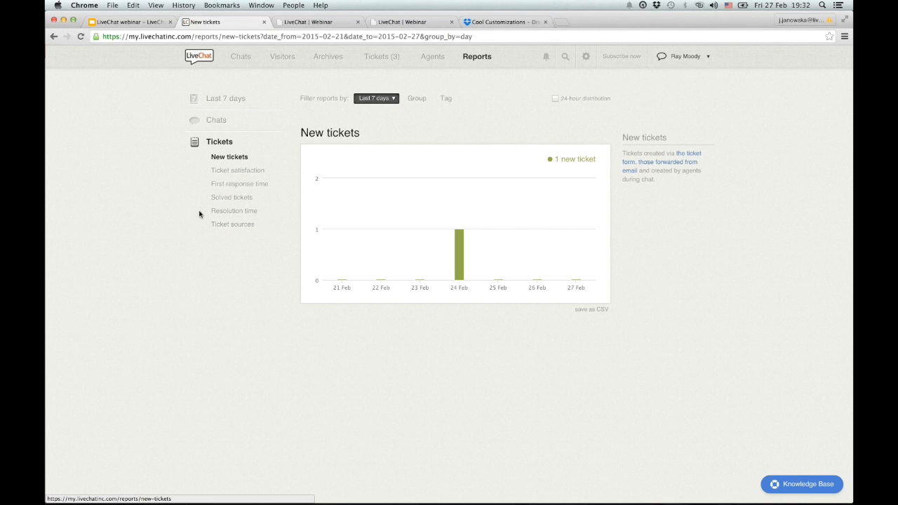
click(226, 174)
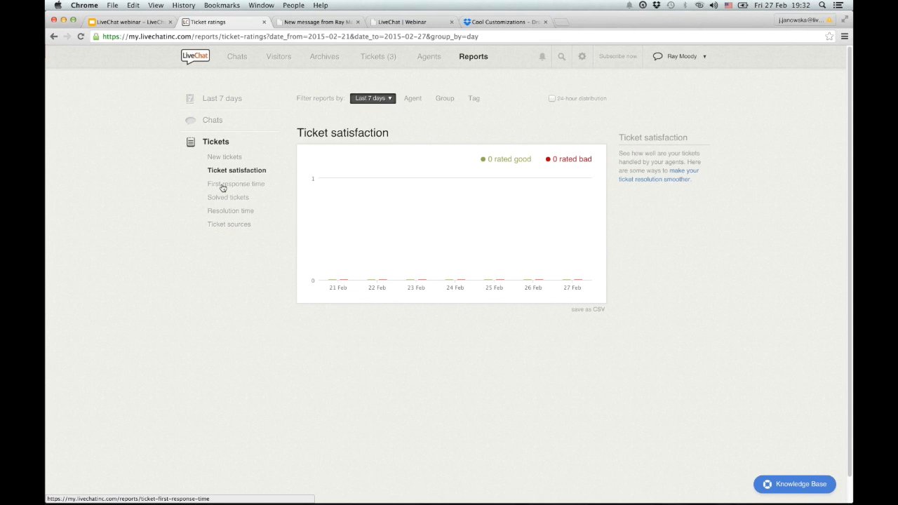
click(222, 186)
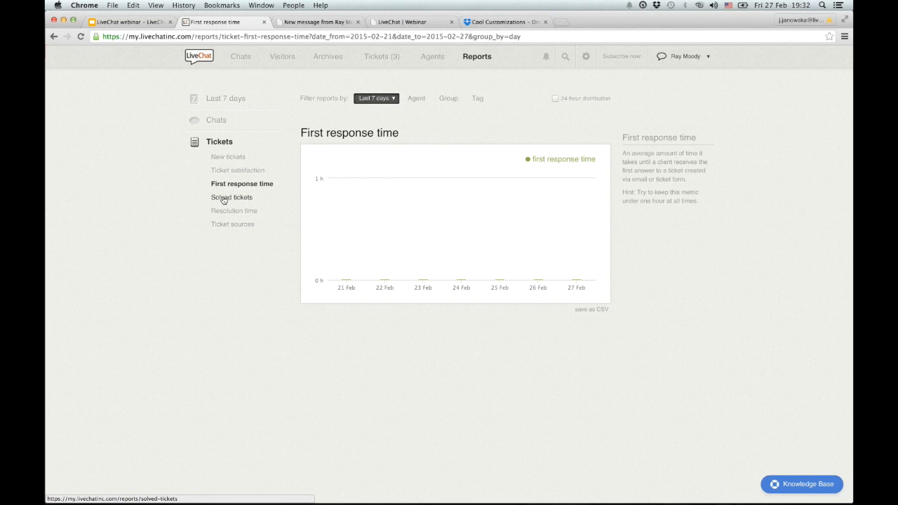
View the Solved tickets, Resolution time and Ticket sources reports, then go back to the Chats page.
click(225, 200)
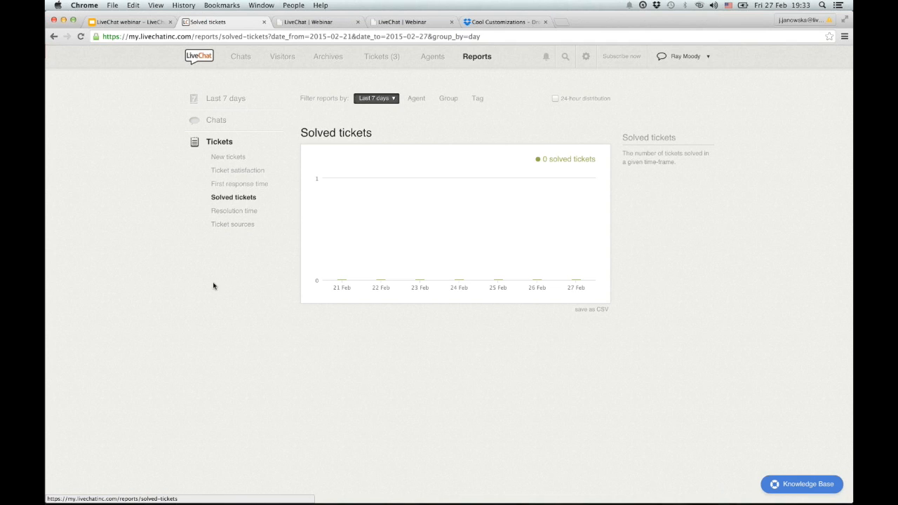
click(223, 212)
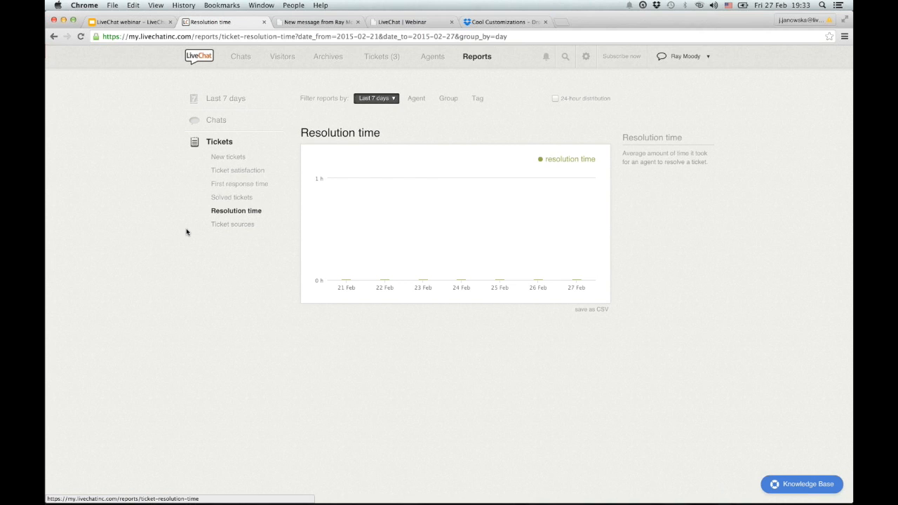
click(238, 226)
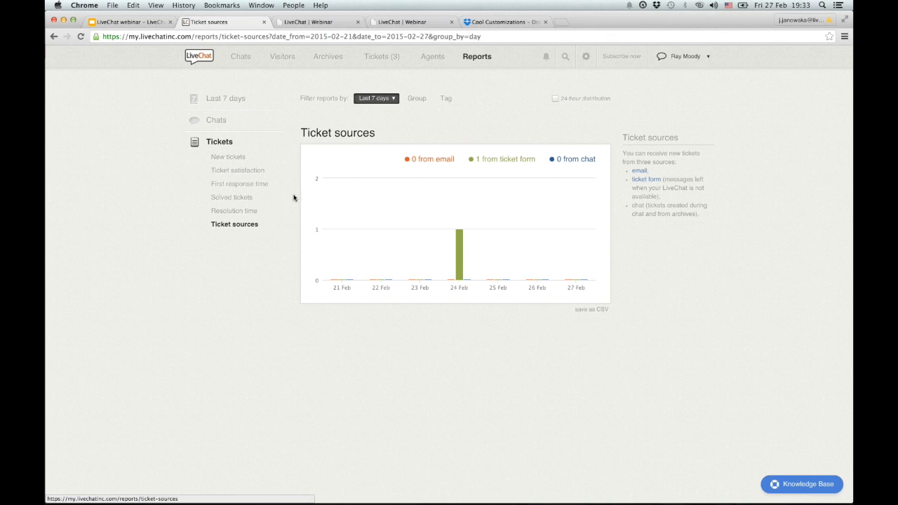
click(234, 61)
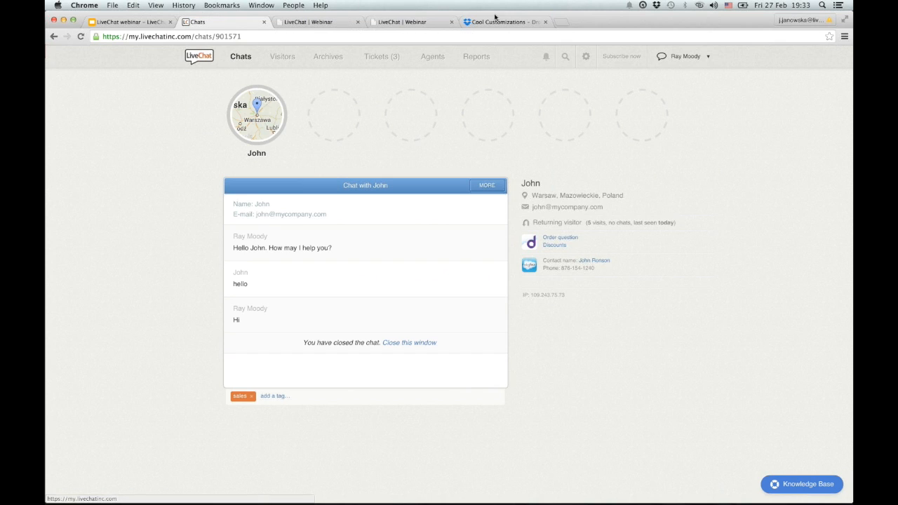
Return to the LiveChat browser window and open the Knowledge Base help panel at bottom right.
click(117, 77)
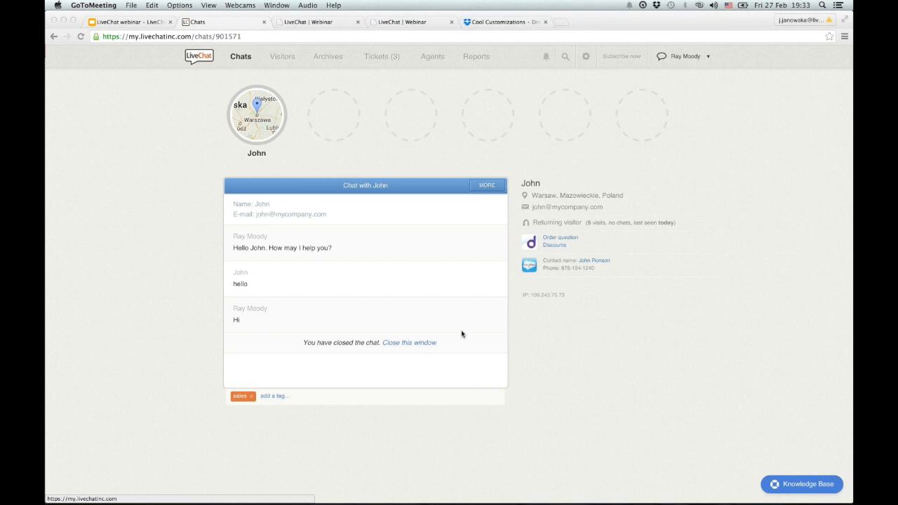
click(797, 486)
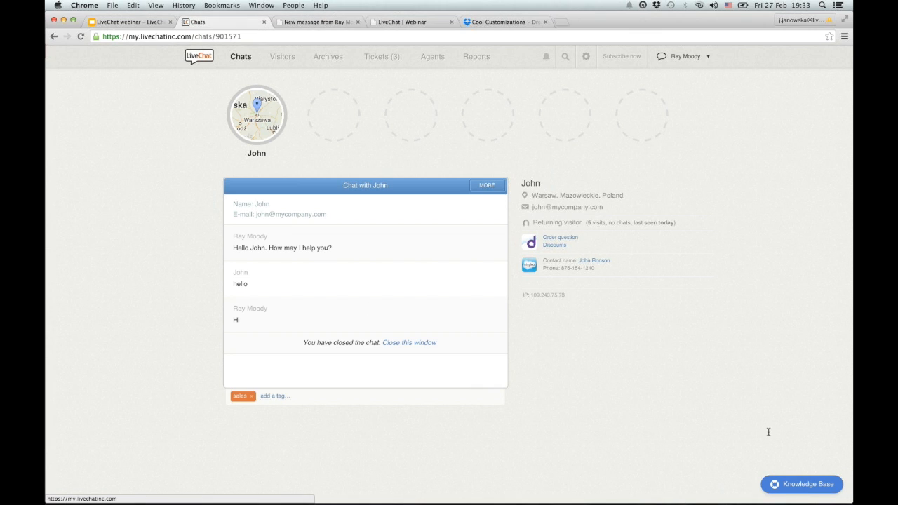
click(795, 486)
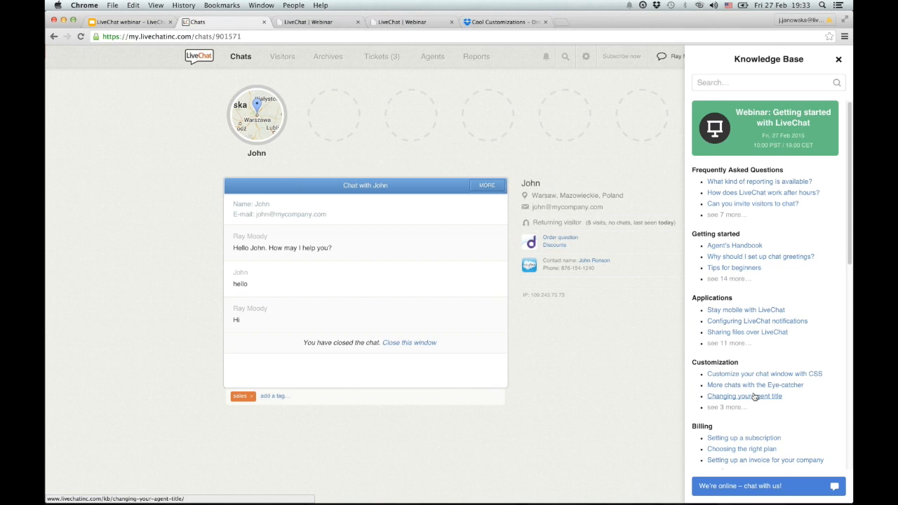